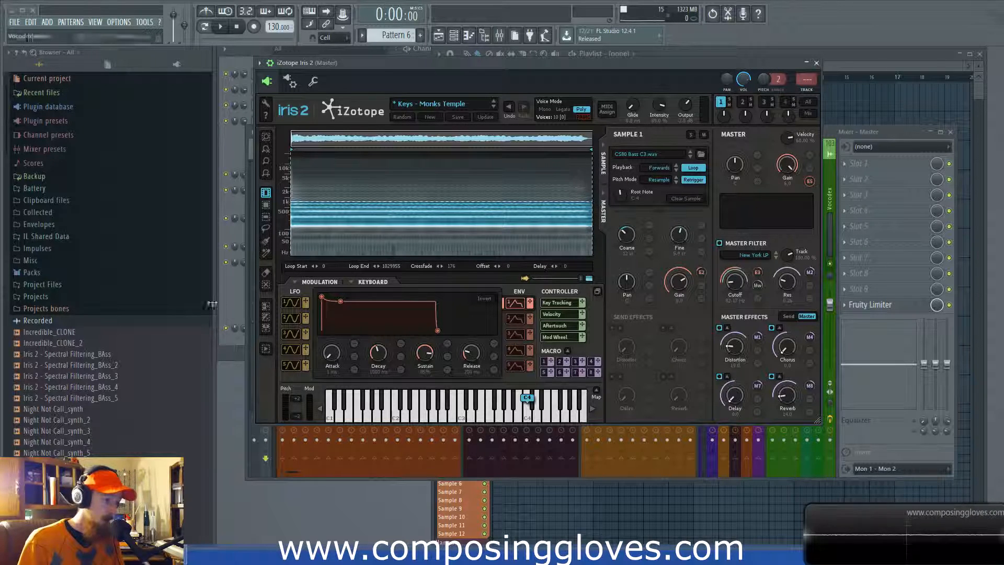
Collapse the modulation section and toggle the Sample and Master panels, leaving both panels shown.
click(296, 283)
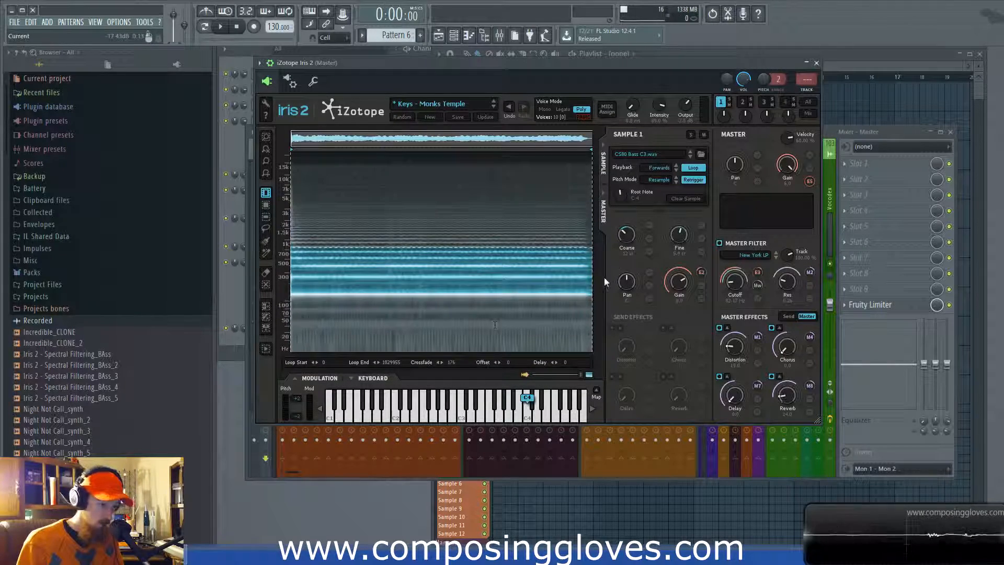
click(605, 152)
click(710, 199)
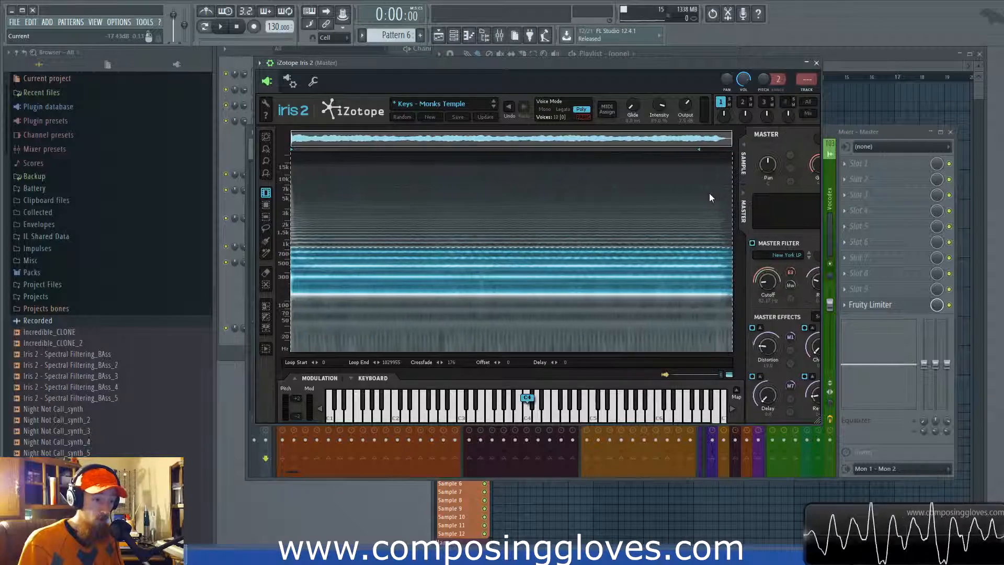
click(815, 147)
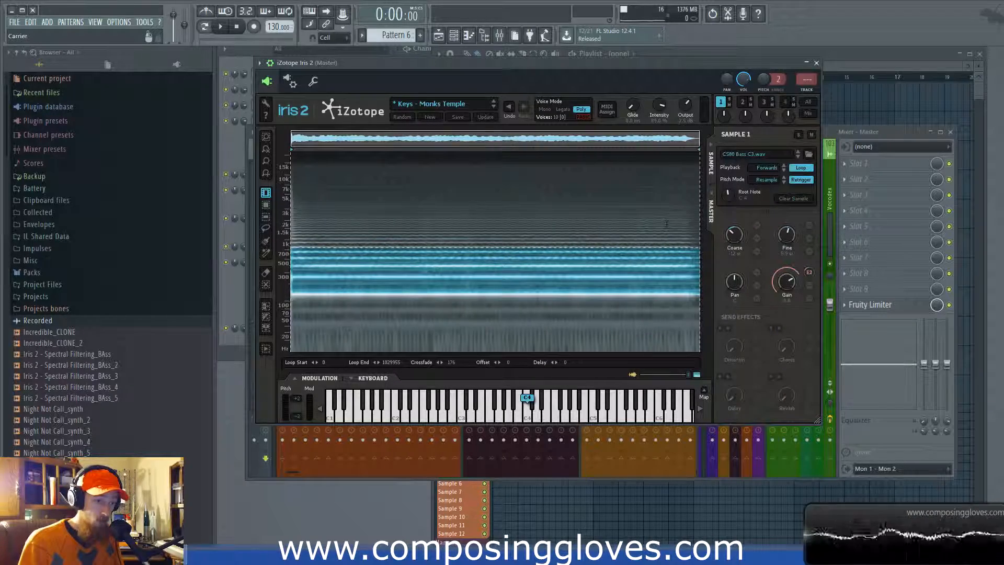
click(709, 211)
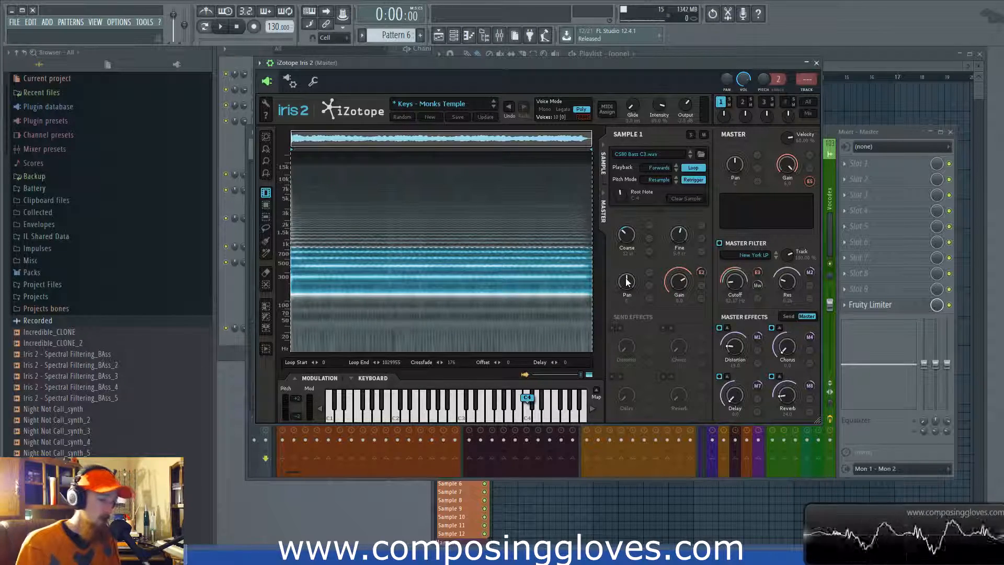
Solo sample 1, try panning it fully to one side, and restore its pan to 0 with solo off.
click(729, 99)
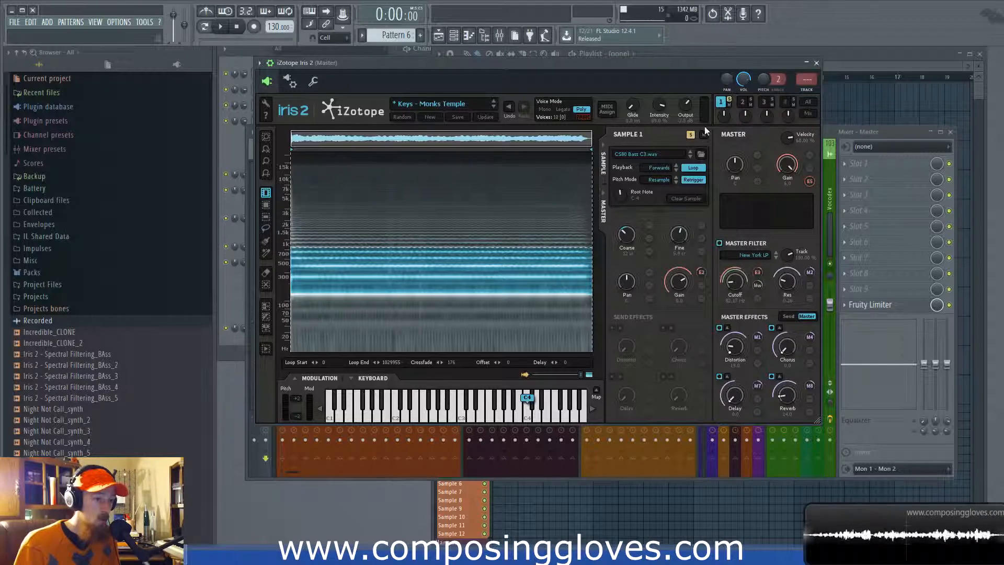
drag(628, 281, 630, 193)
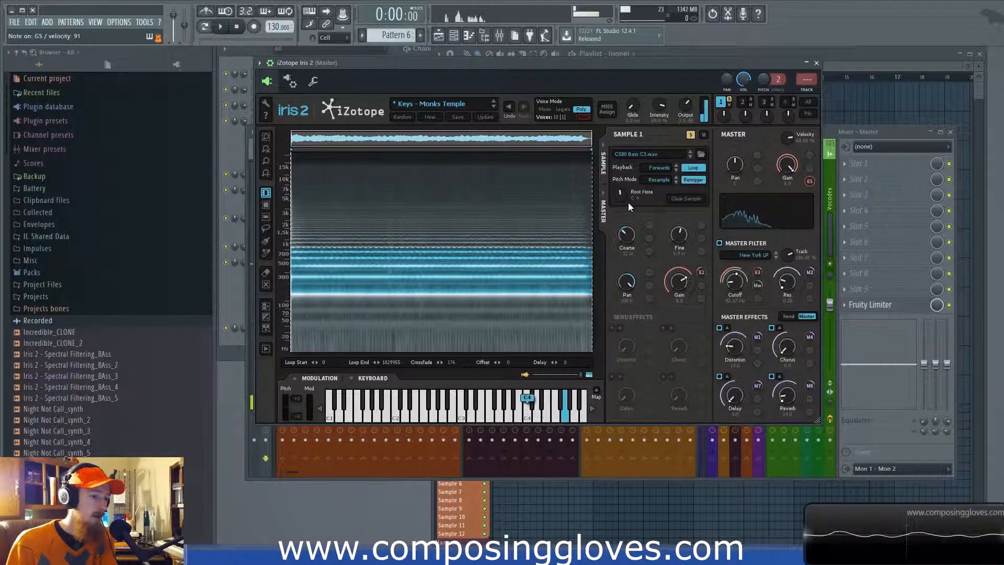
double_click(627, 287)
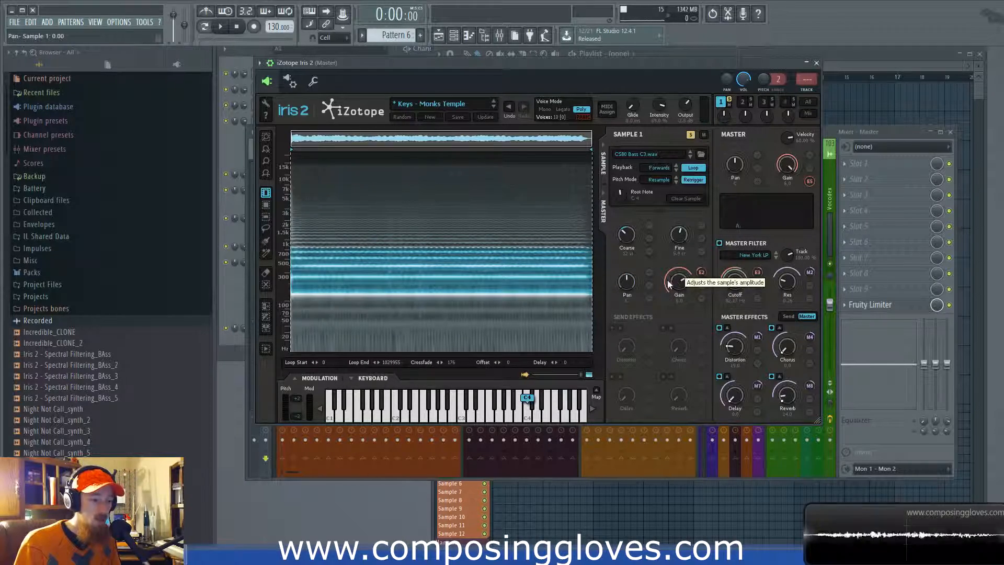
click(730, 101)
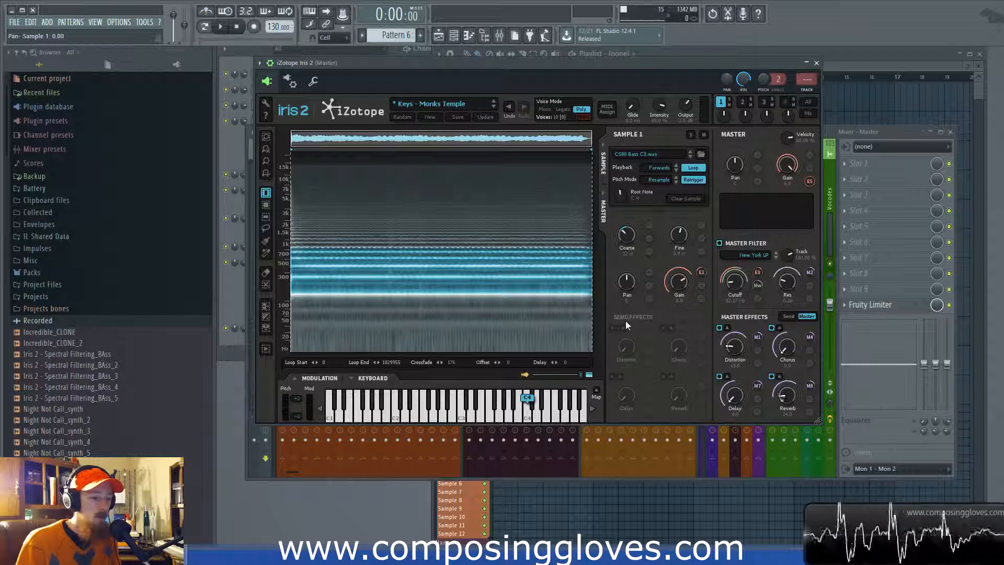
Try switching the effects mode between Send and Master, ending back on Master.
click(787, 316)
click(805, 316)
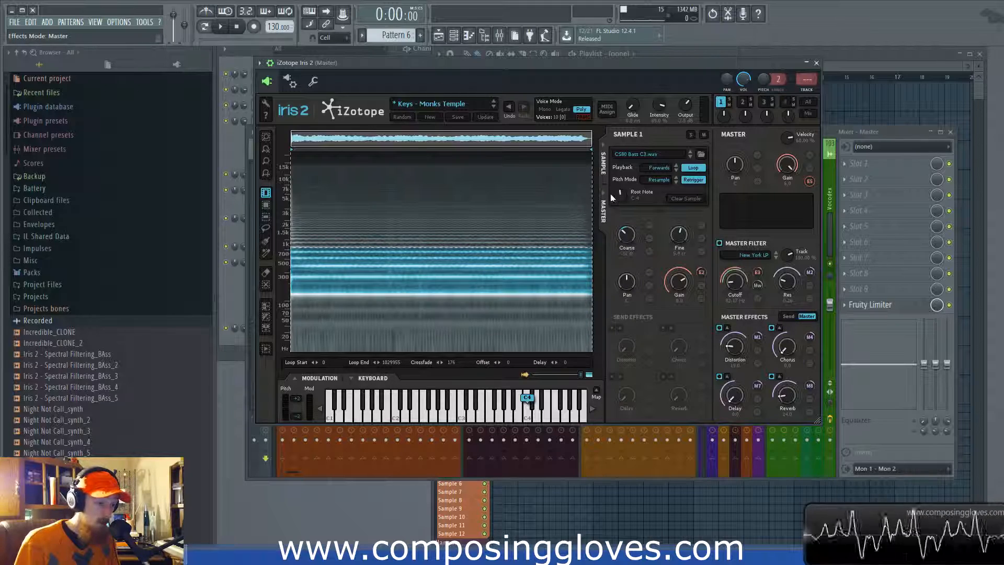
click(604, 206)
click(711, 202)
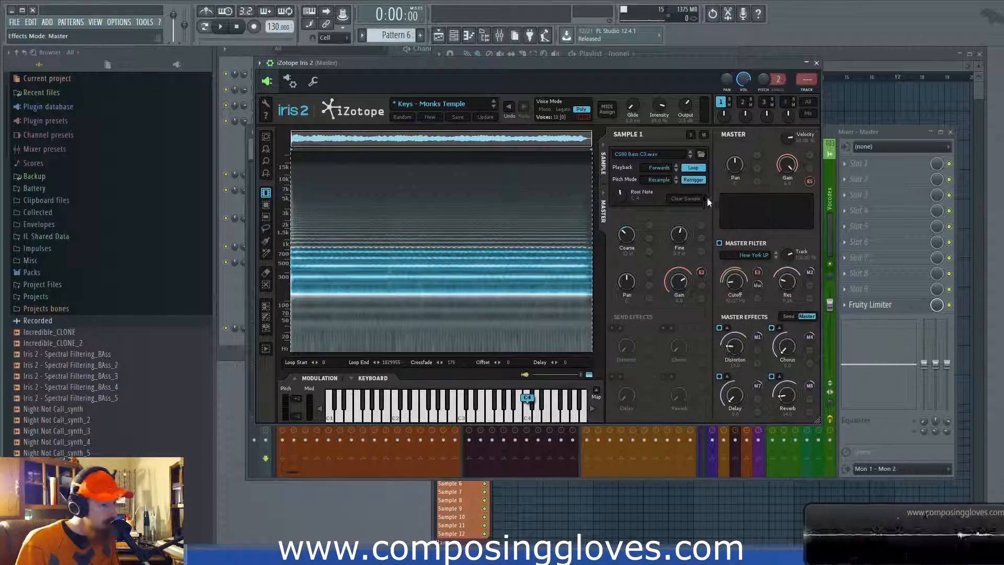
click(787, 315)
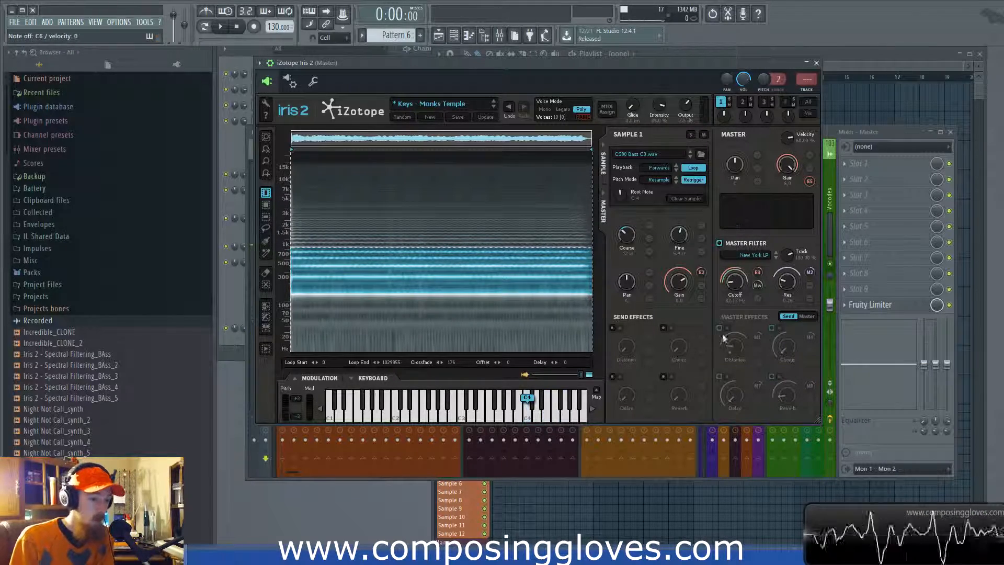
click(808, 316)
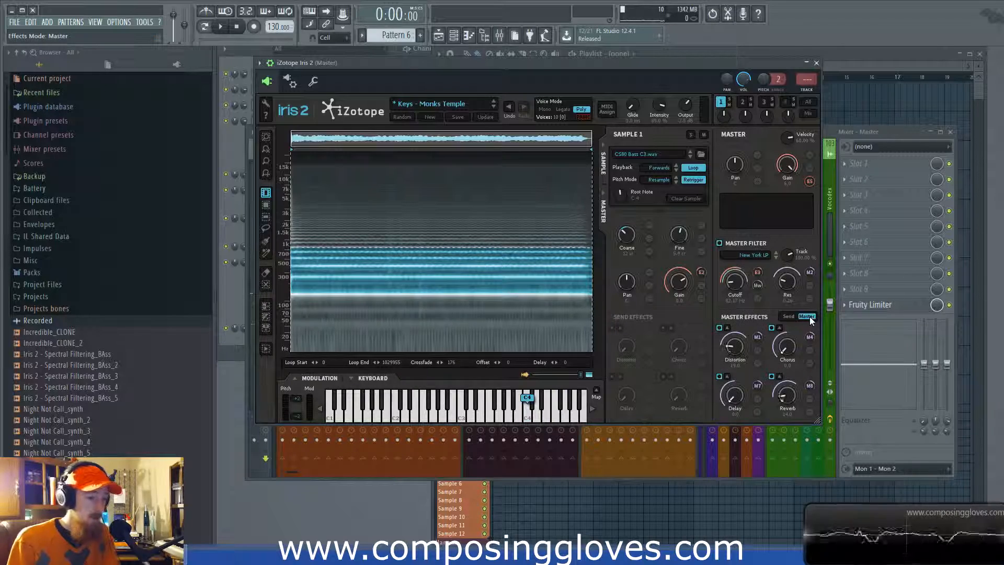
Switch the effects mode to Send and enable the Distortion send effect for sample 1.
click(794, 318)
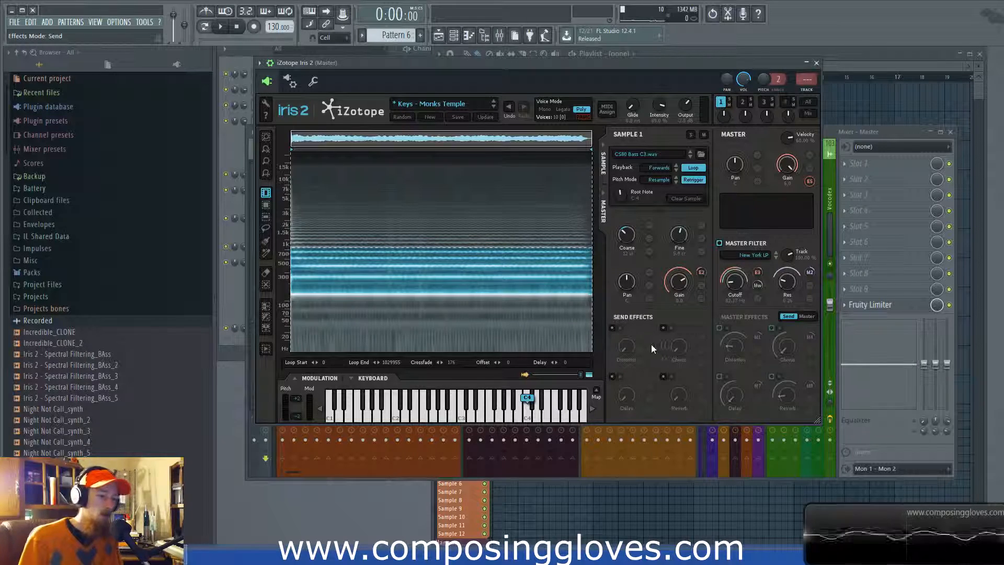
click(611, 328)
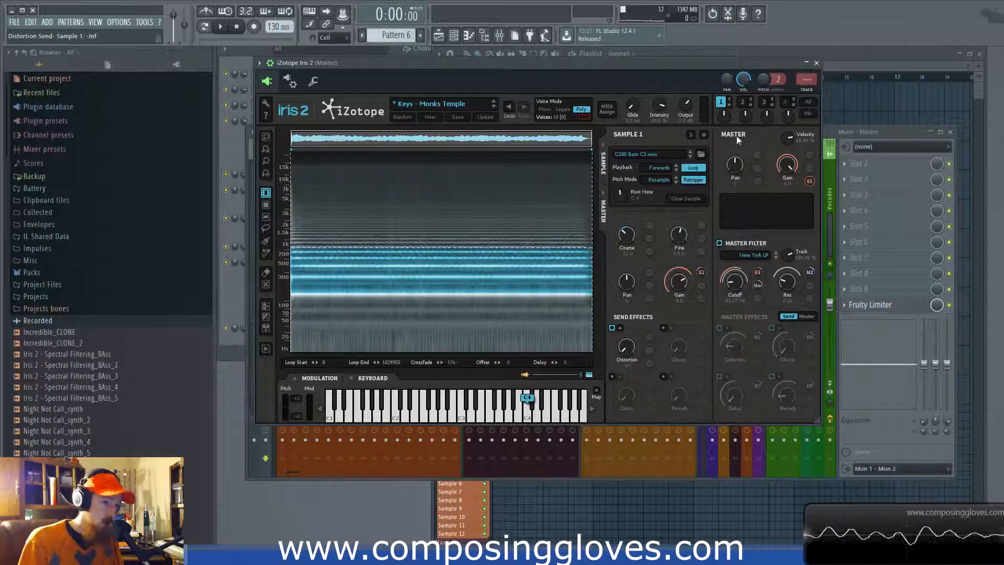
View the spectrograms of all sample slots together.
click(808, 101)
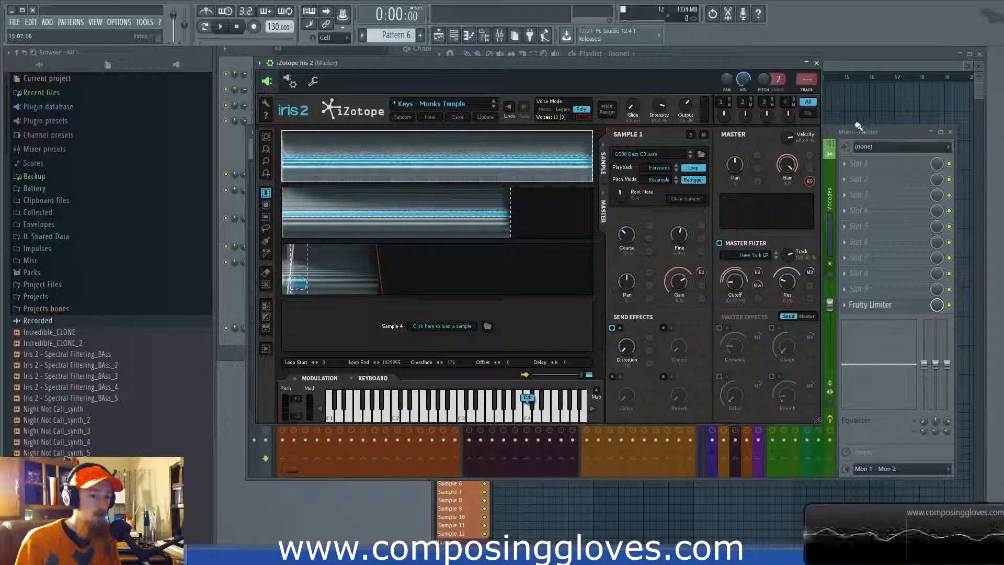
click(893, 130)
click(617, 62)
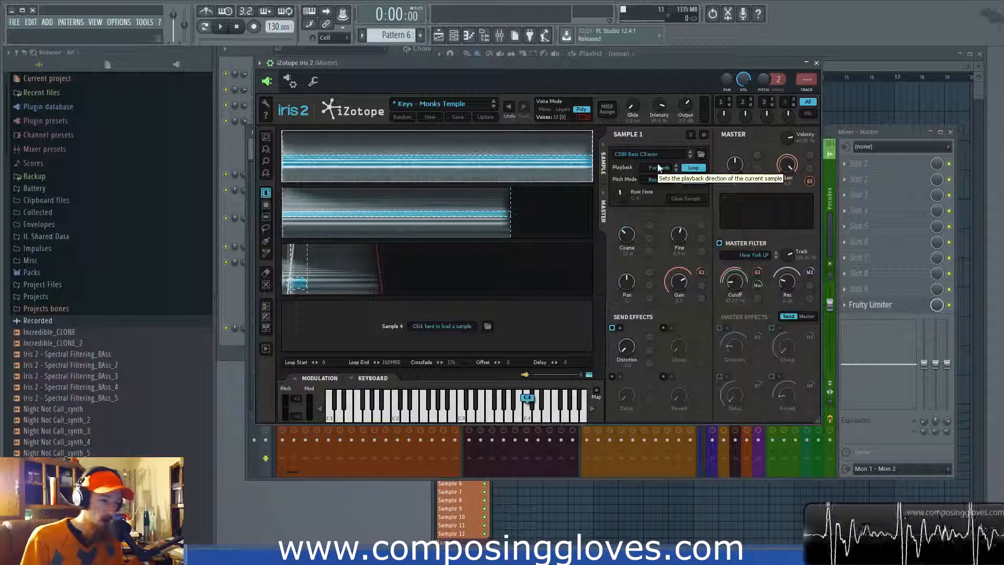
Try toggling the effects mode to Master and the Distortion send off, restoring both to their previous settings.
click(806, 317)
click(793, 318)
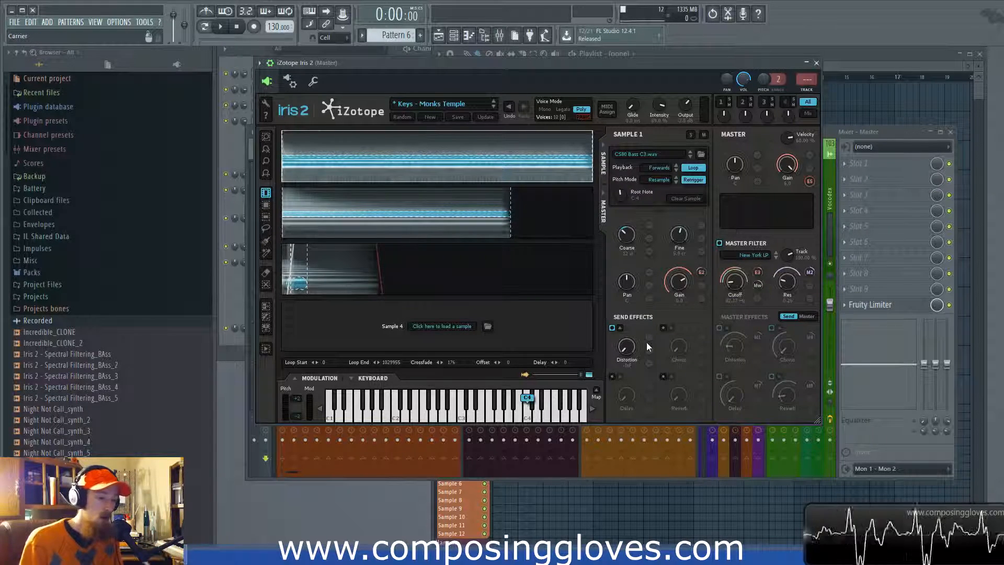
click(612, 328)
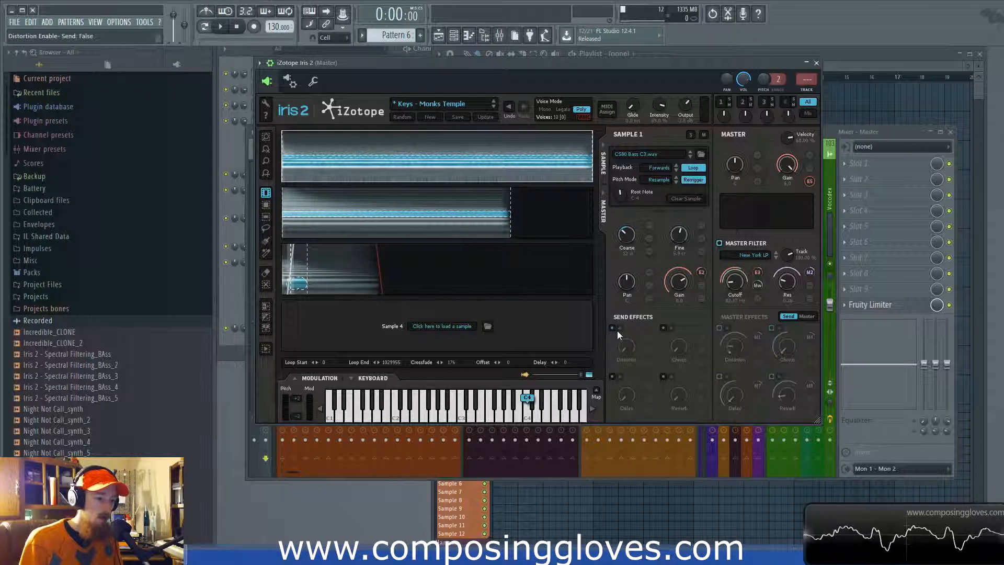
click(613, 329)
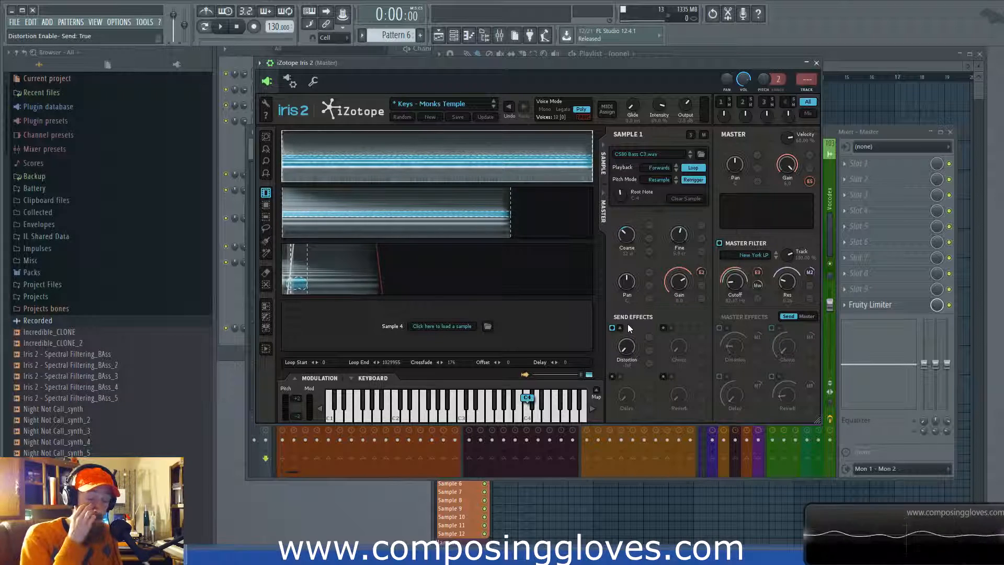
Open sample 1's Distortion settings, change the type to Scream and, while viewing sample 2, to Asymmetrical, and return to sample 1.
click(722, 103)
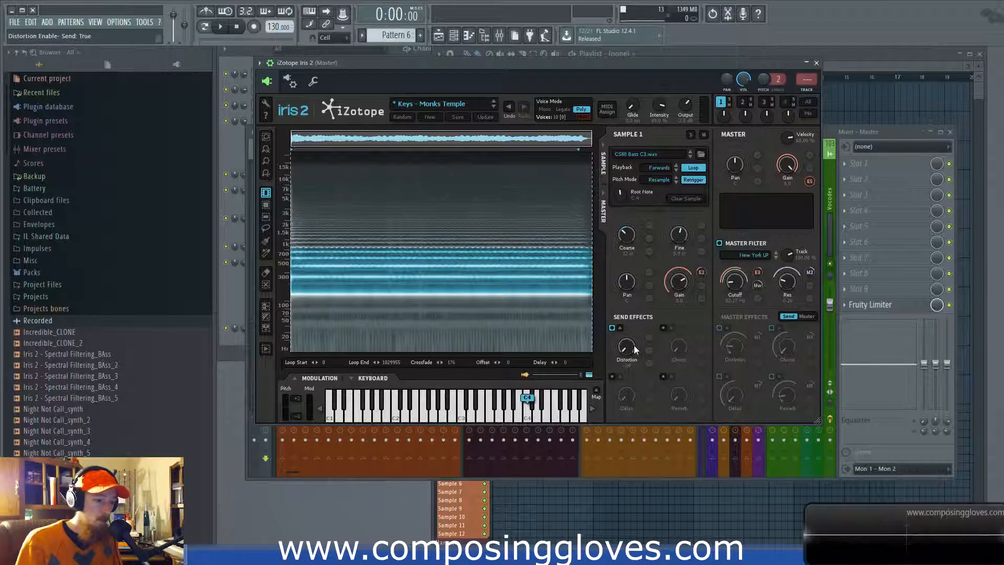
click(620, 328)
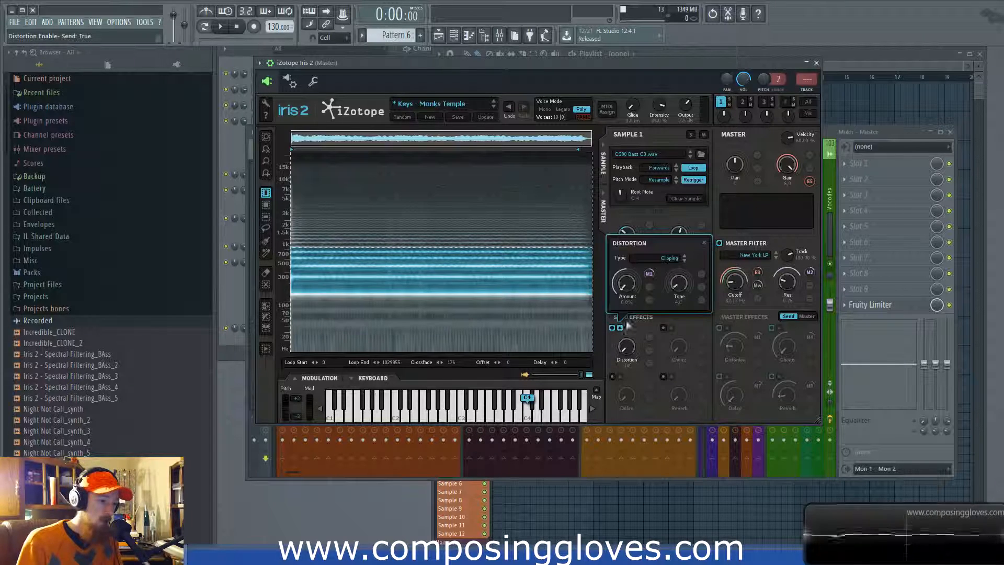
click(683, 261)
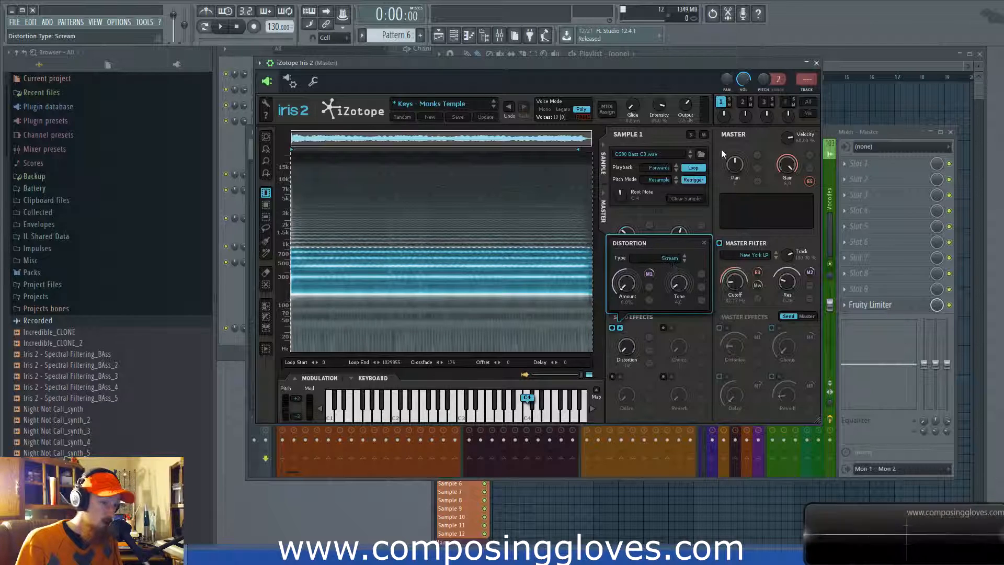
click(741, 102)
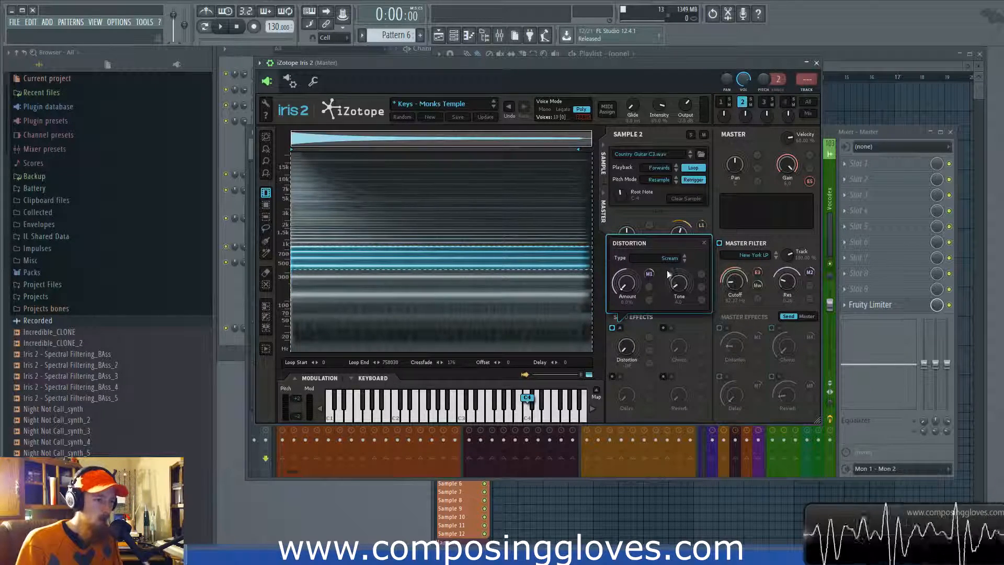
click(685, 256)
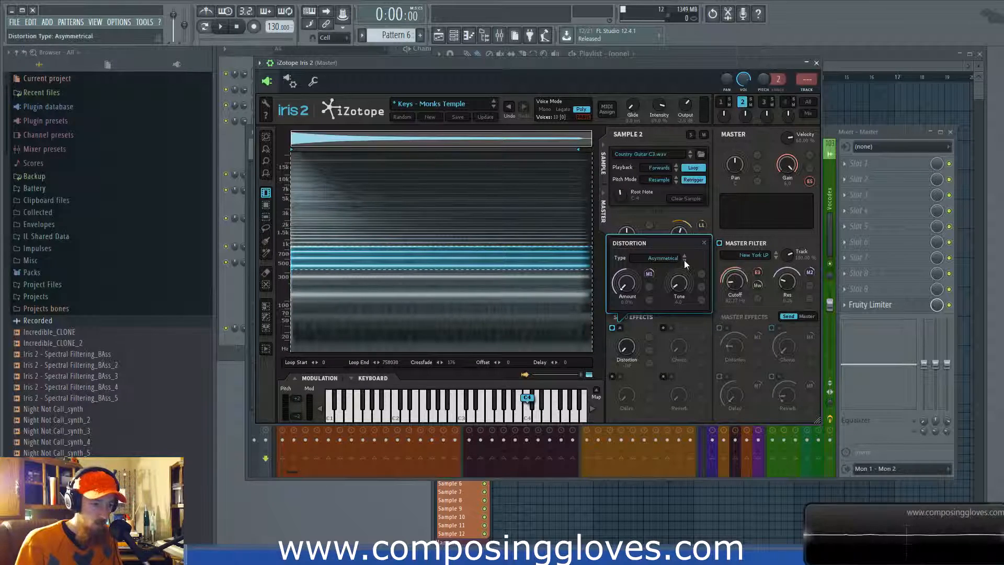
click(720, 102)
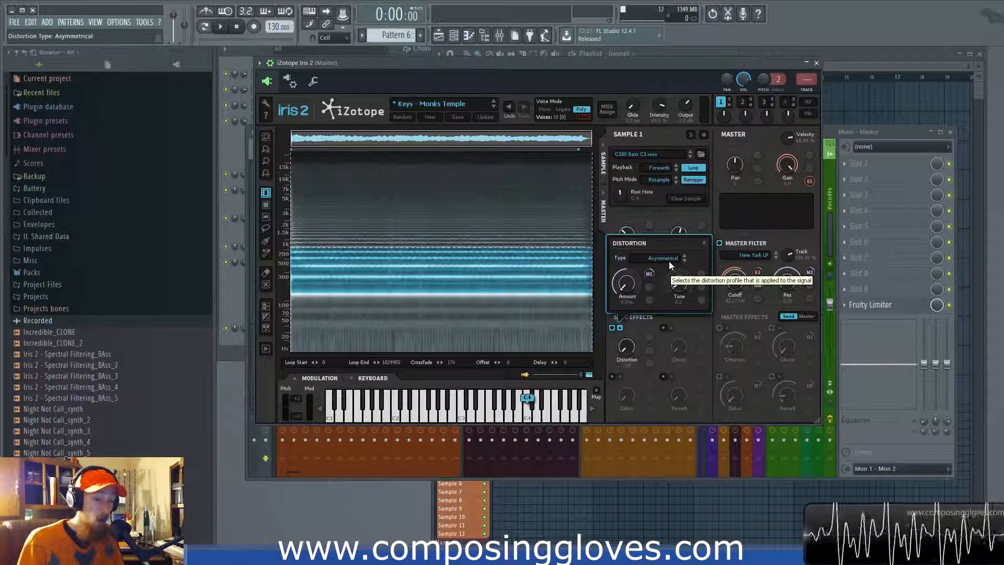
Set the distortion tone to 3 and change the distortion type to Tube.
drag(666, 275, 658, 279)
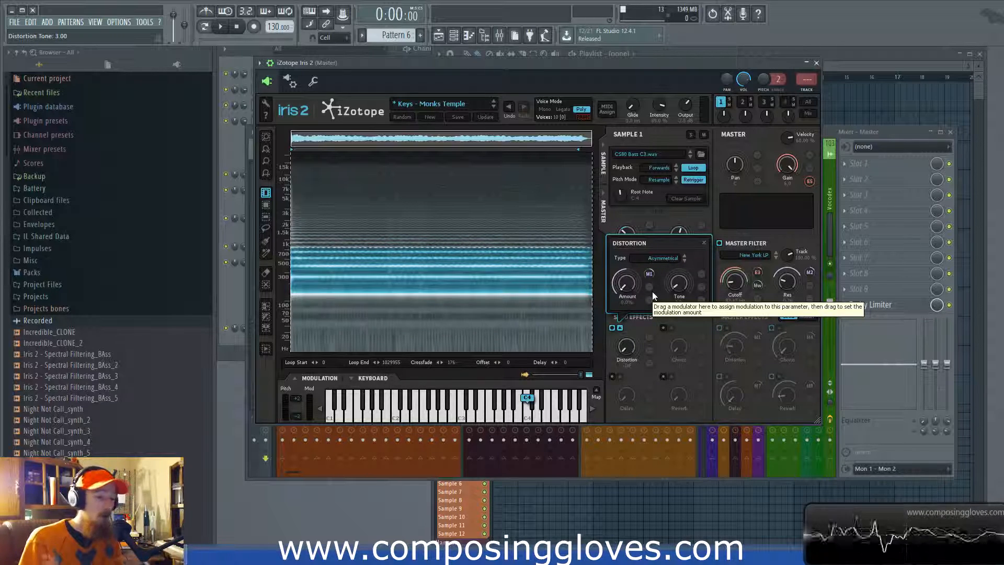
click(685, 262)
click(686, 261)
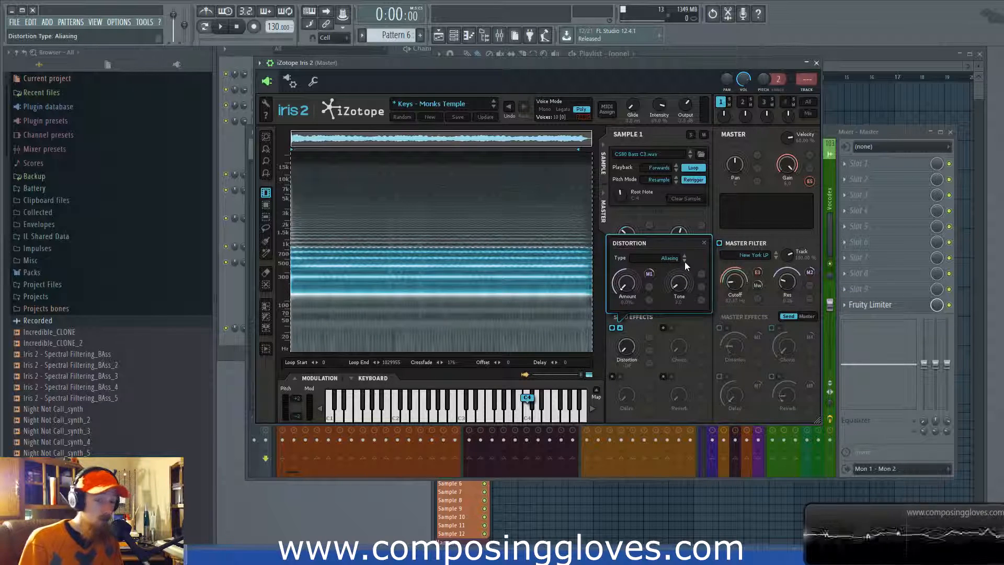
click(685, 262)
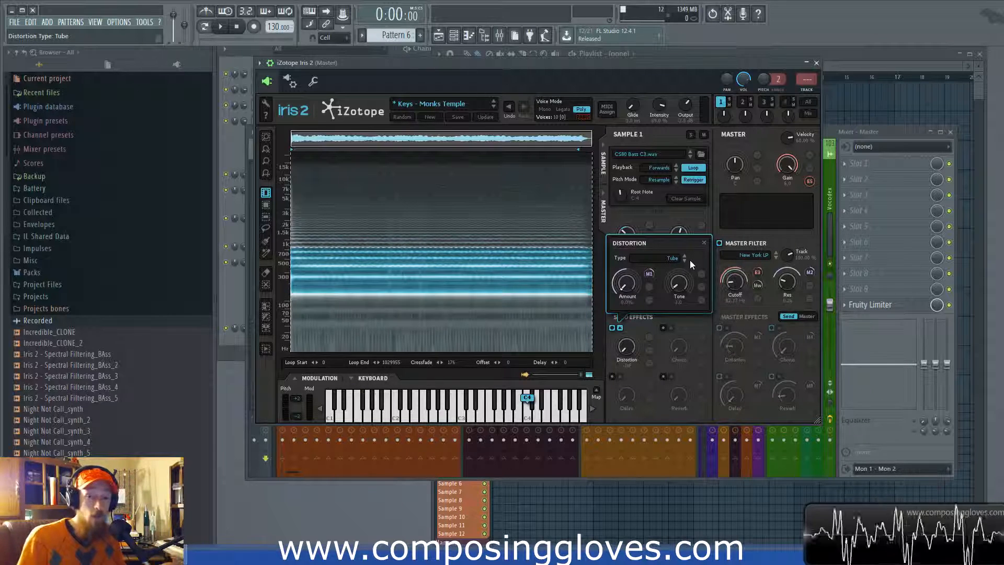
Raise the distortion amount and sample 1's Distortion send level, and set the distortion tone to 0.
drag(626, 285, 625, 303)
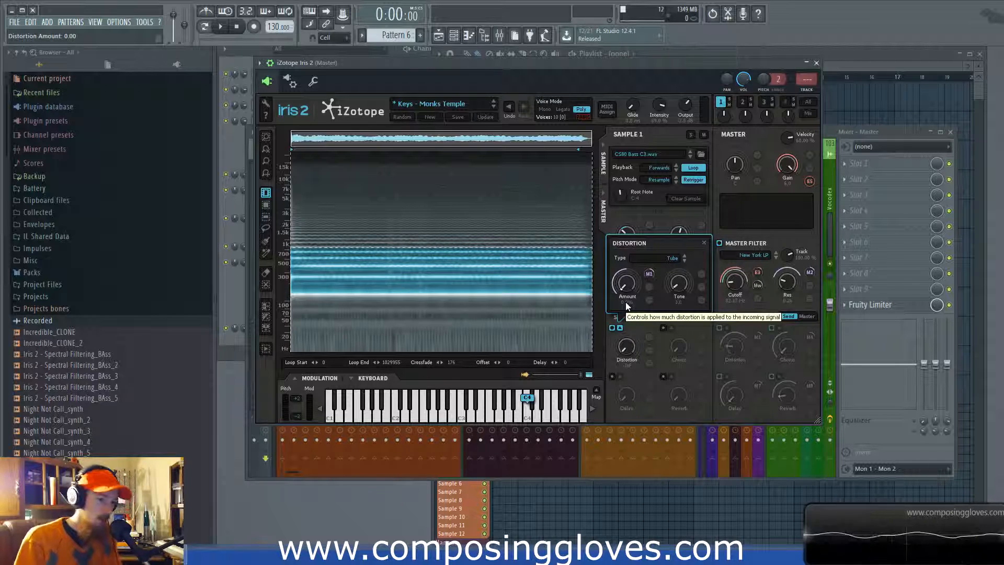
drag(627, 289, 635, 256)
drag(628, 291, 631, 381)
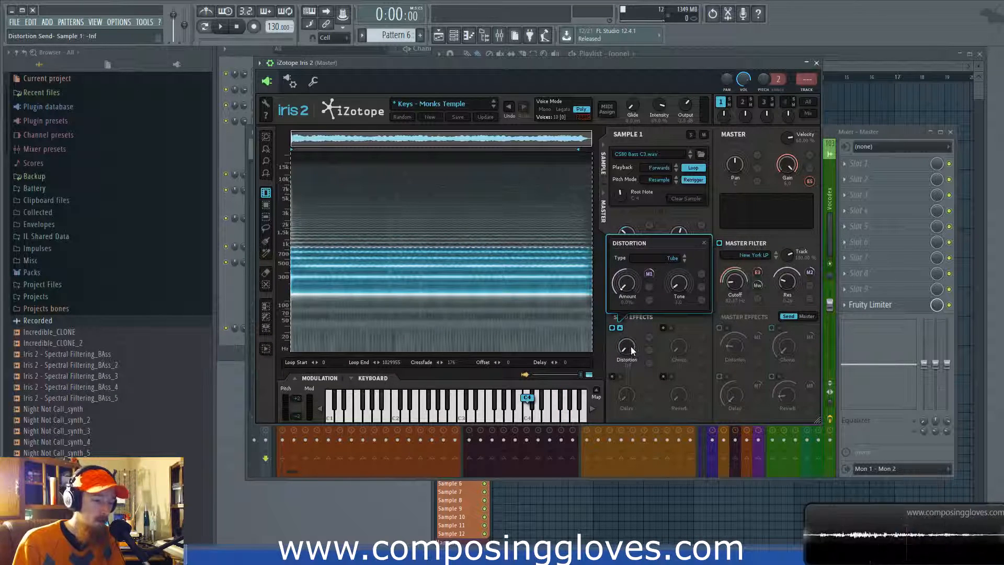
drag(627, 346, 630, 246)
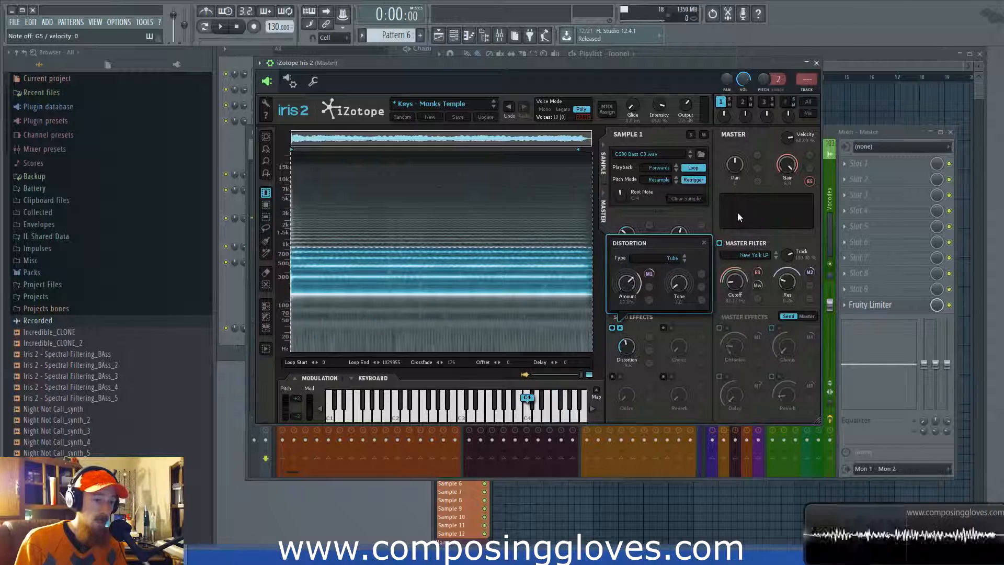
mouse_move(679, 284)
mouse_down()
mouse_move(682, 247)
mouse_move(679, 300)
mouse_up()
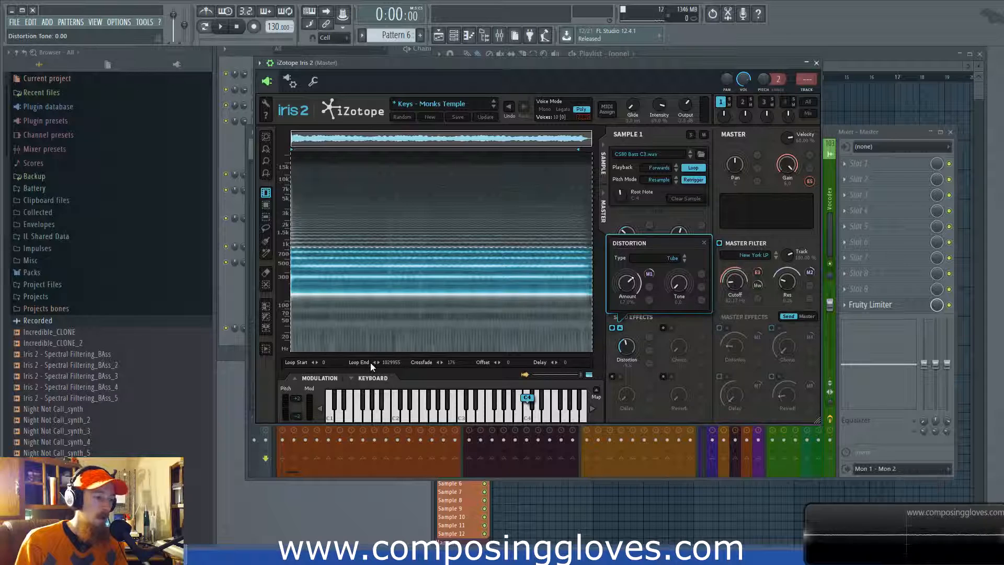
Change the distortion type to Aliasing and set the distortion amount to about 70%.
click(685, 259)
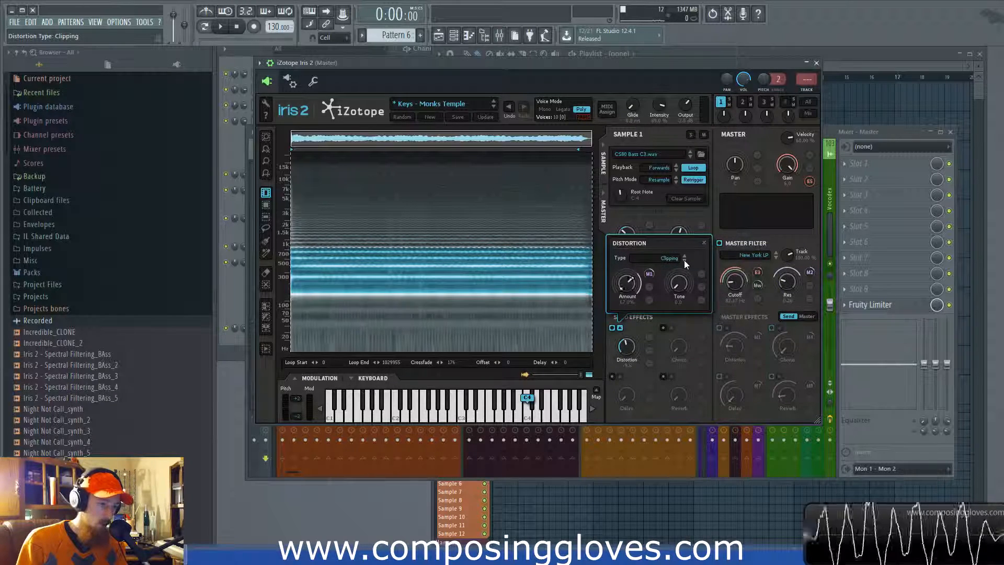
click(684, 259)
click(685, 259)
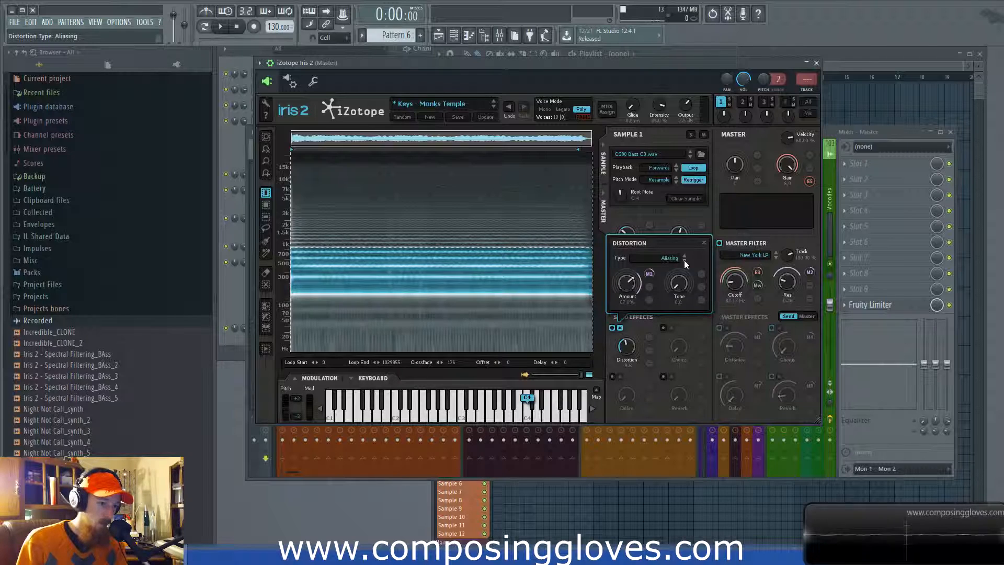
mouse_move(632, 280)
mouse_down()
mouse_move(633, 269)
mouse_move(630, 290)
mouse_up()
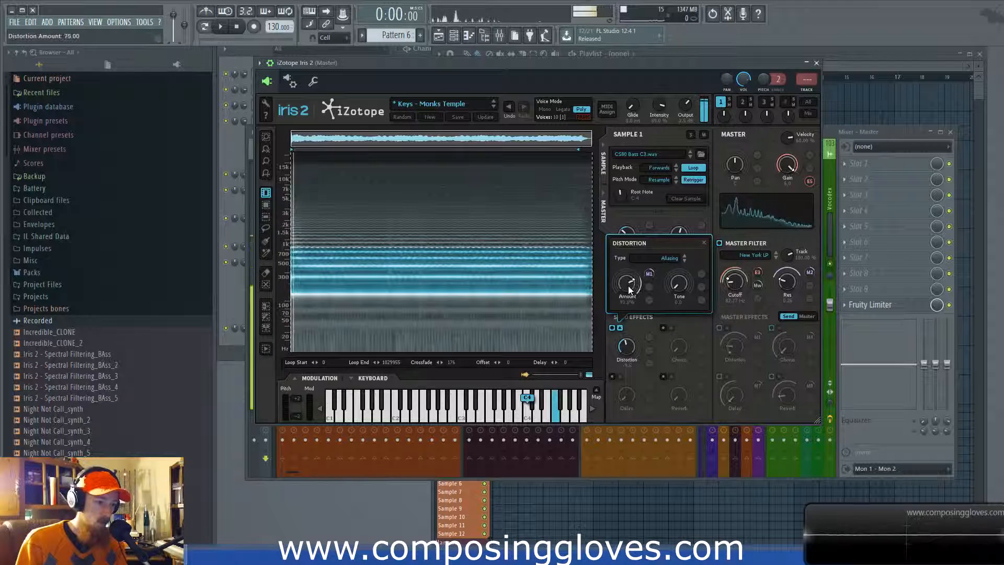
Audition the Tube and Scream distortion types and leave the distortion type on Asymmetrical.
click(684, 261)
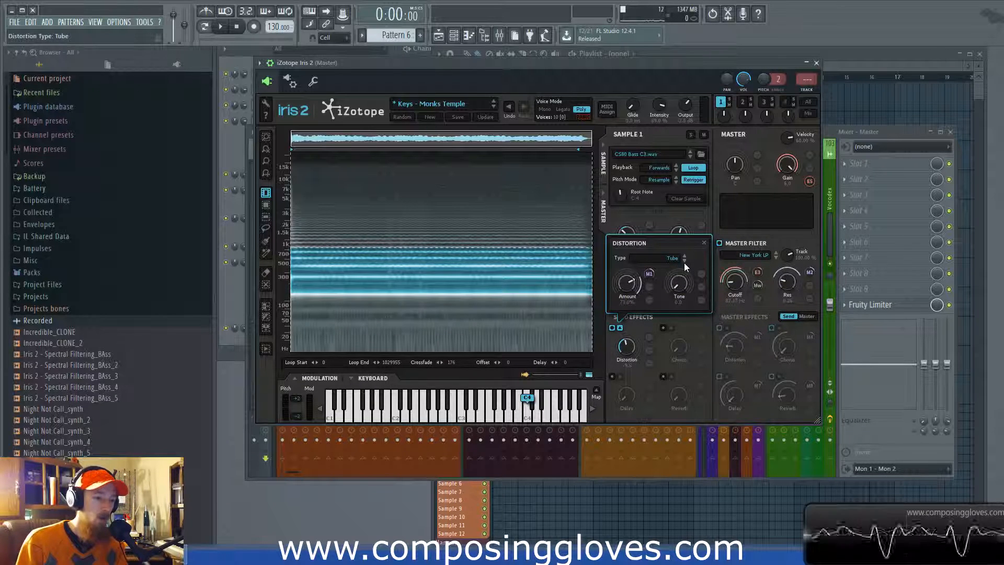
click(683, 255)
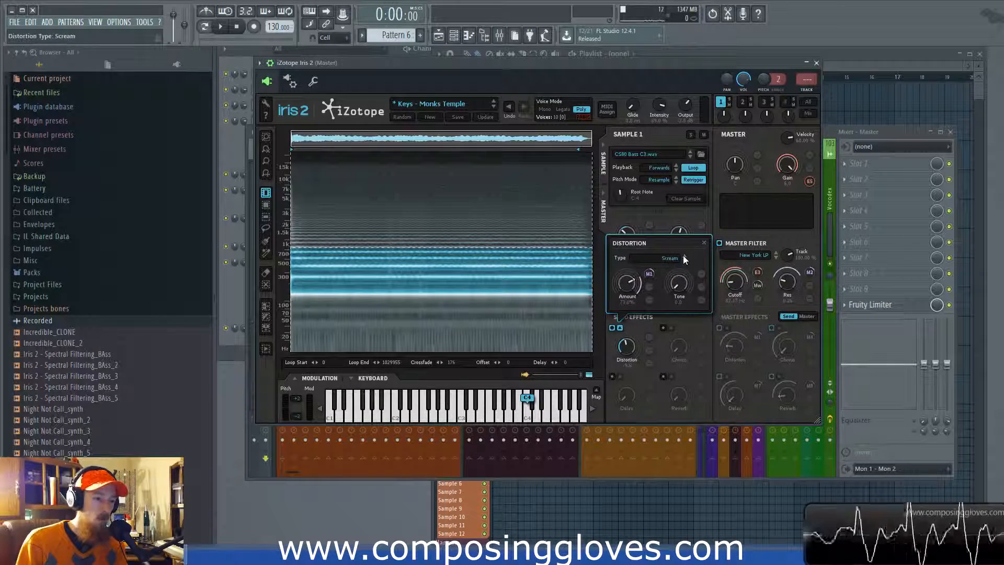
click(683, 255)
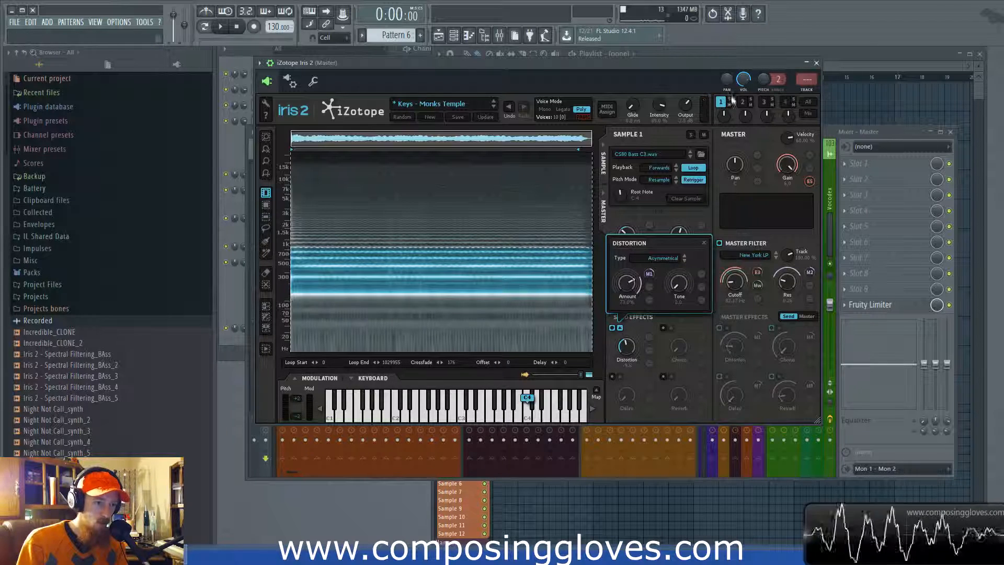
Bring the playlist in front of the mixer, shift it slightly, and return to the Iris 2 window.
click(860, 61)
mouse_move(493, 77)
mouse_down()
mouse_move(512, 82)
mouse_move(440, 101)
mouse_up()
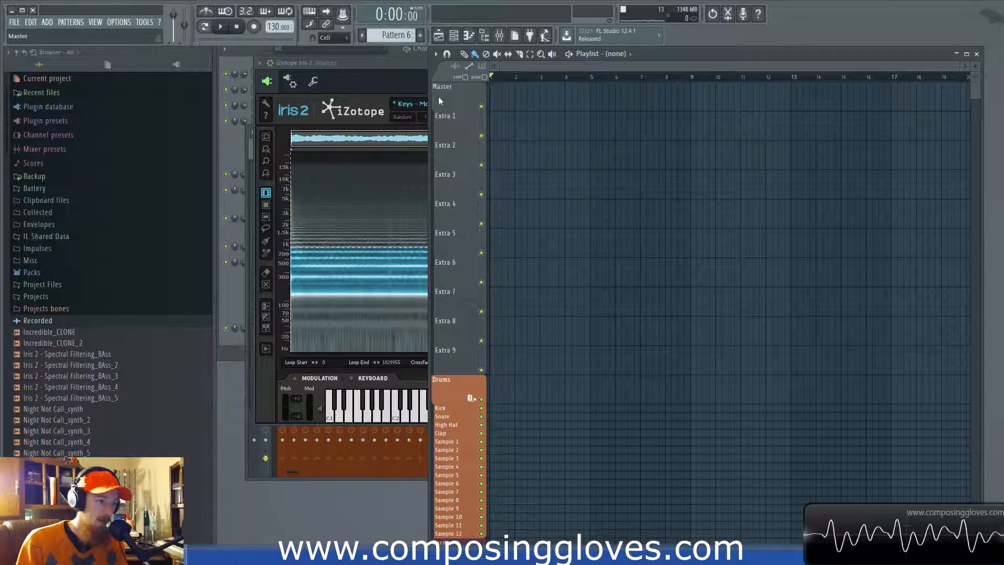
click(409, 74)
Try the Clipping distortion type, change the type to Saturate, and close the Distortion settings.
click(685, 256)
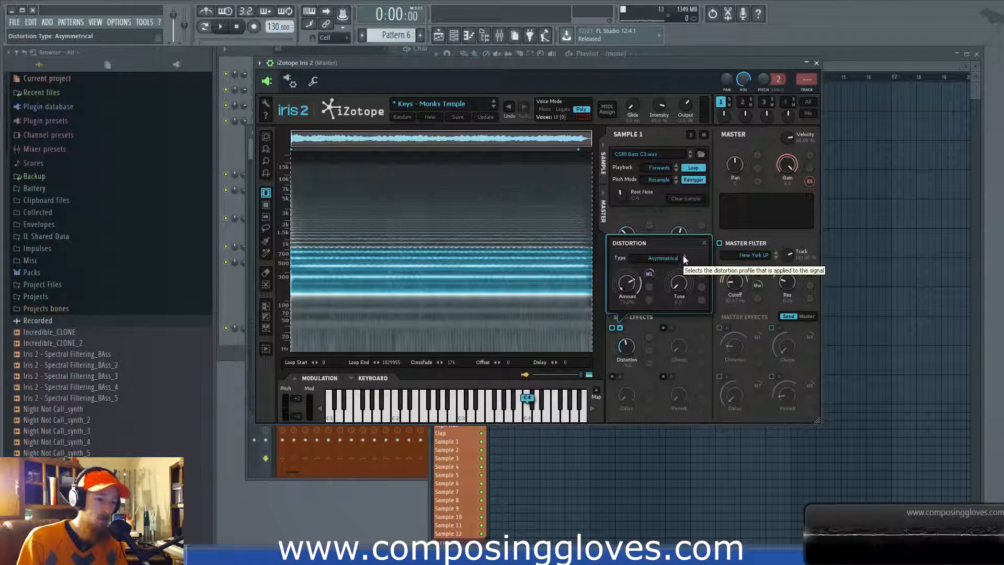
click(683, 259)
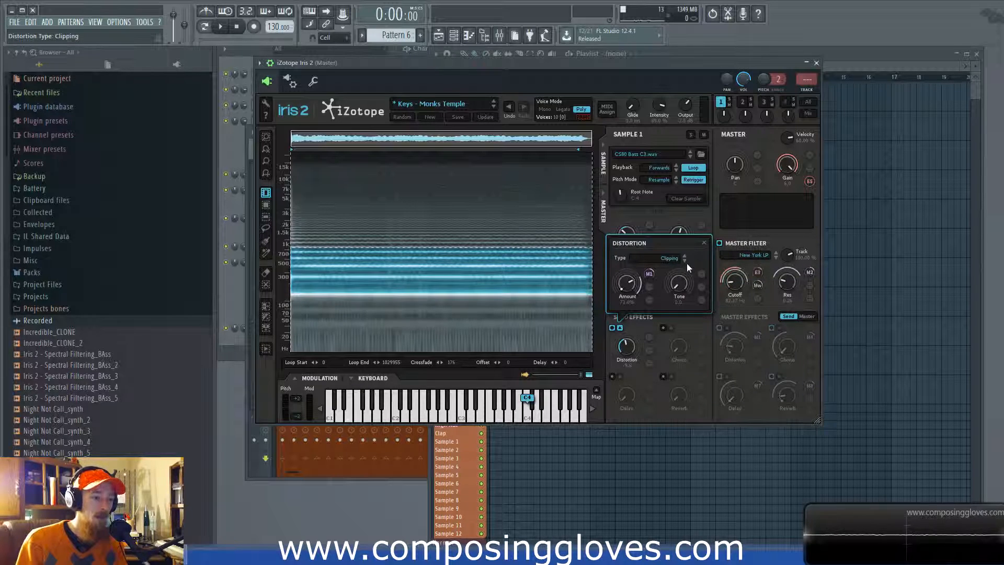
click(684, 254)
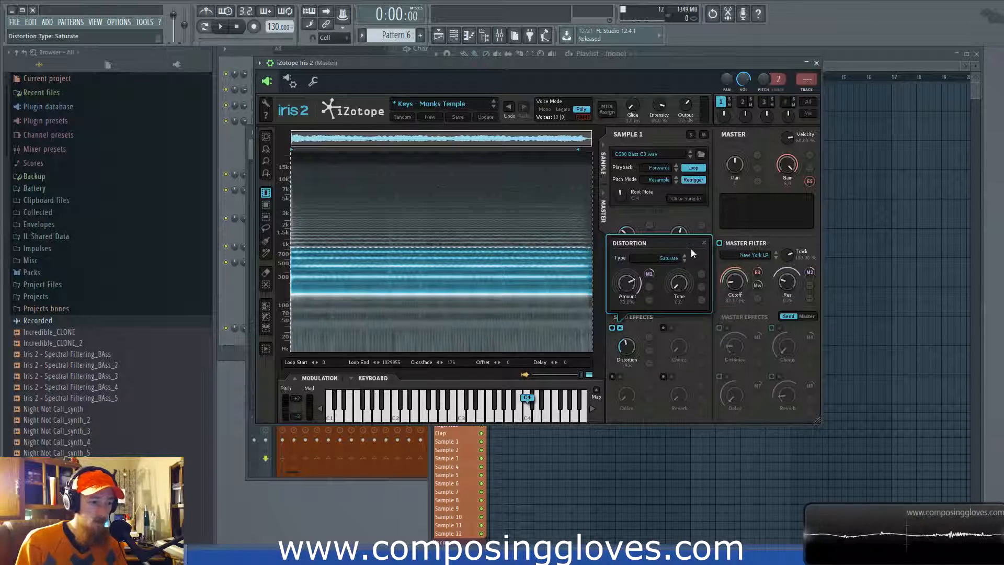
click(703, 243)
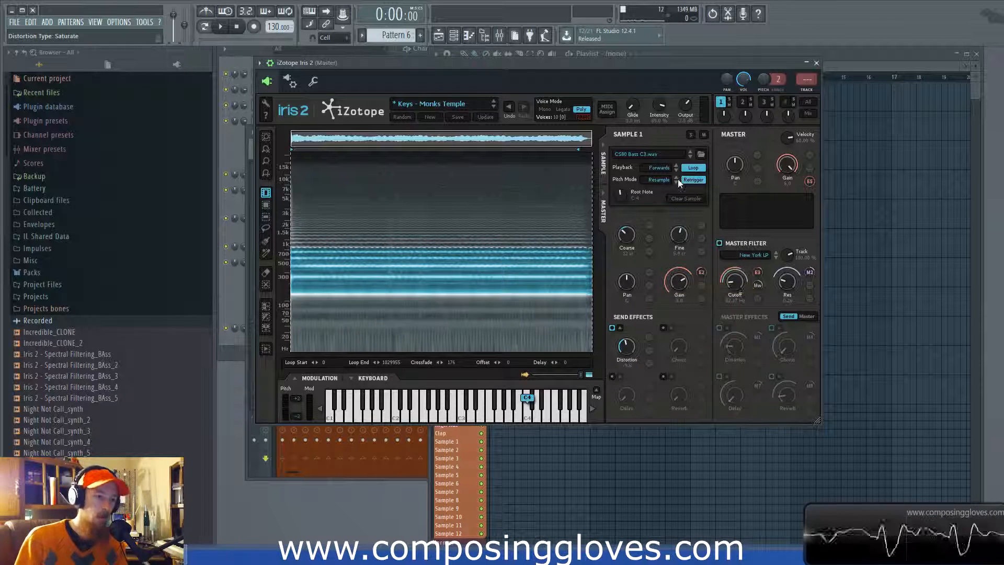
Turn on sample 1's Chorus send effect and switch the Distortion send off and back on.
click(612, 327)
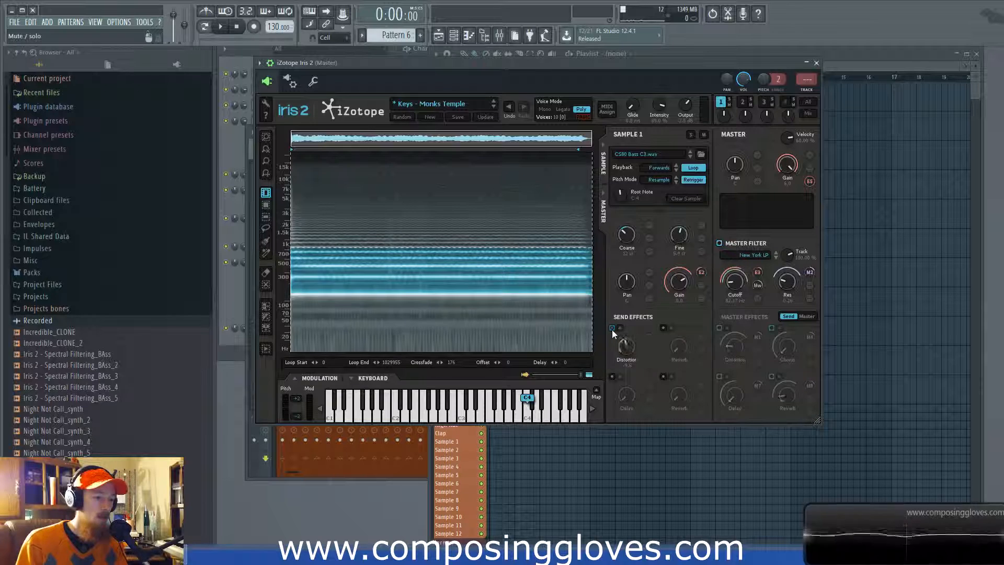
click(664, 328)
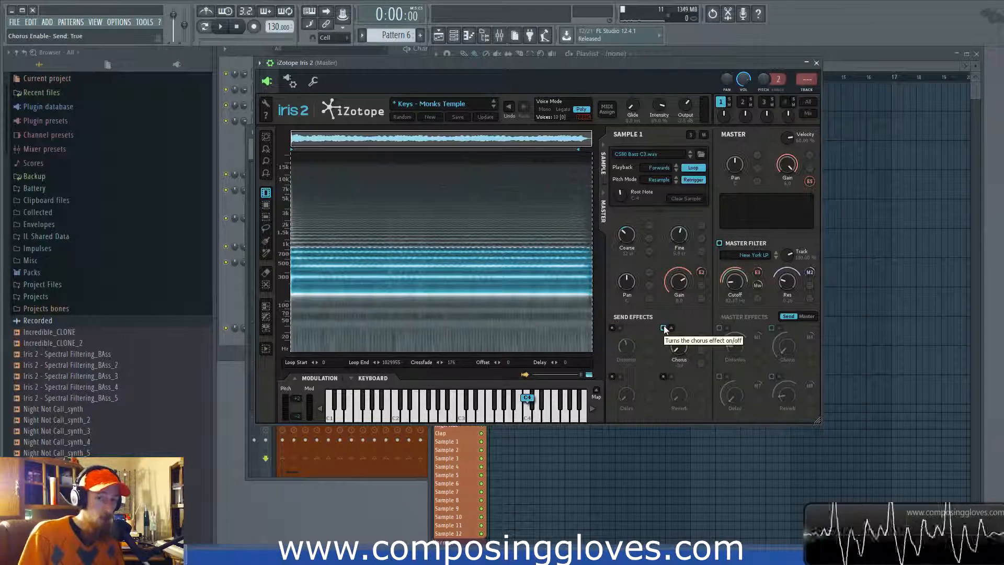
click(613, 327)
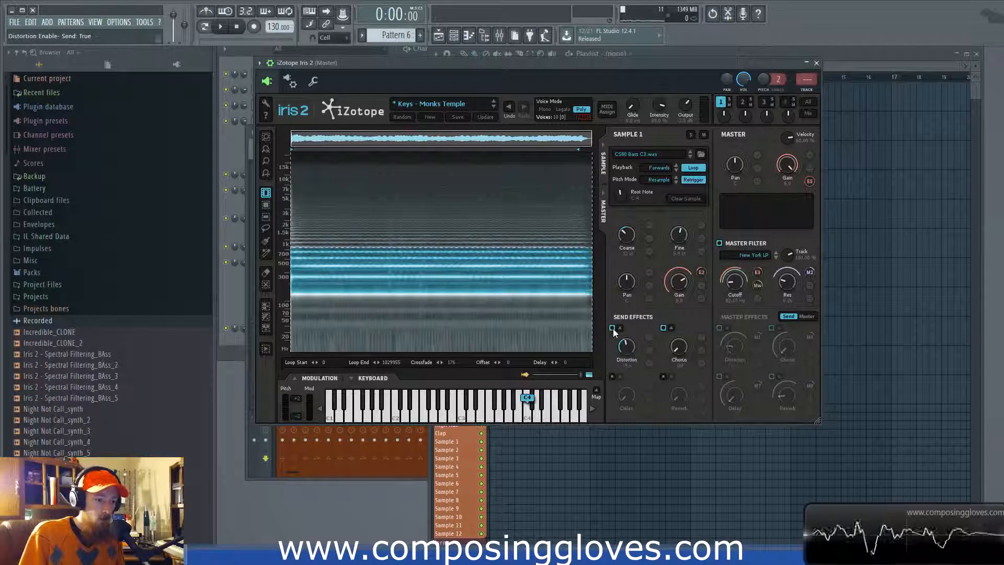
Set sample 1's Chorus send level to about -86.4 with the Distortion settings open, and view and close the Chorus settings.
click(621, 328)
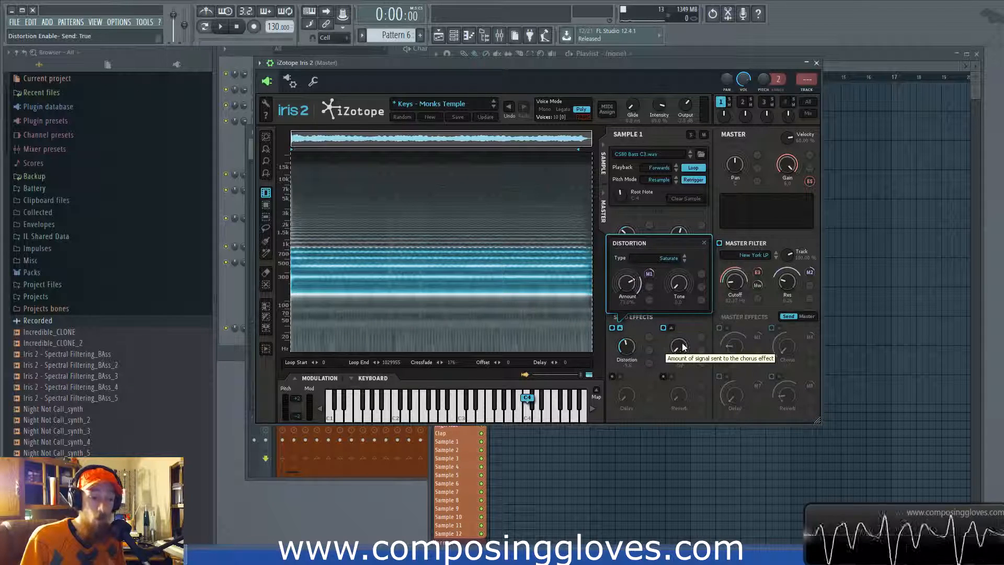
drag(679, 370, 683, 368)
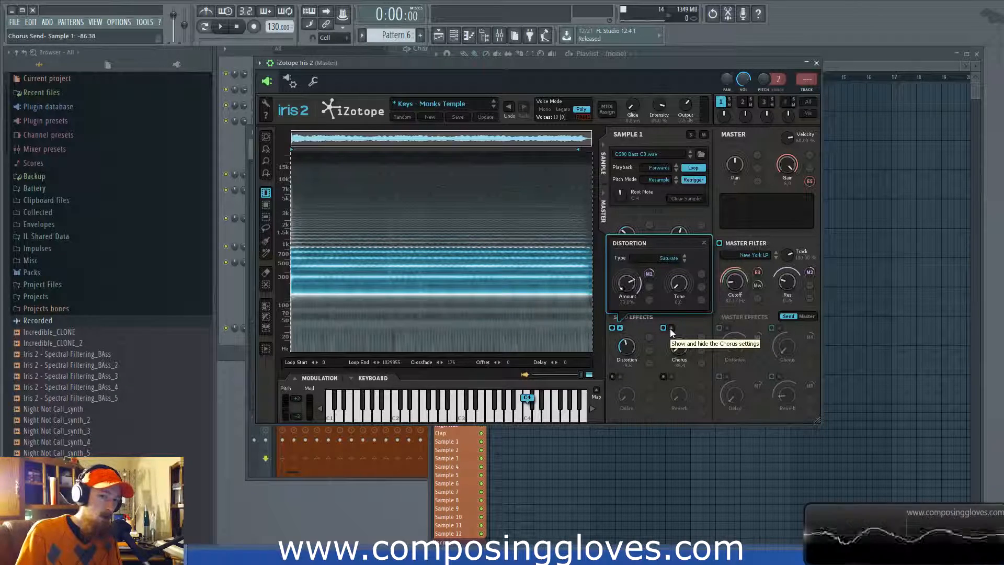
click(621, 331)
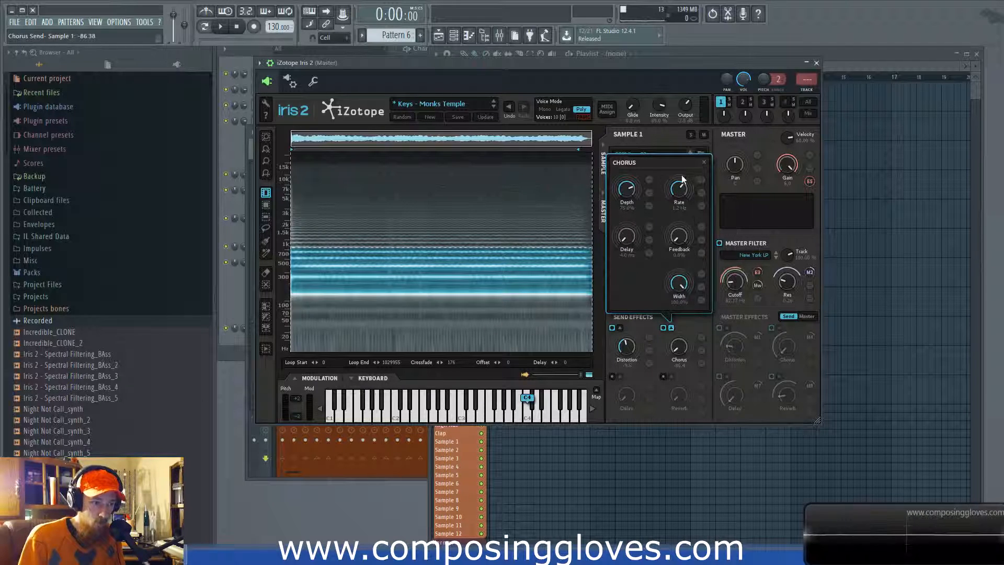
click(672, 329)
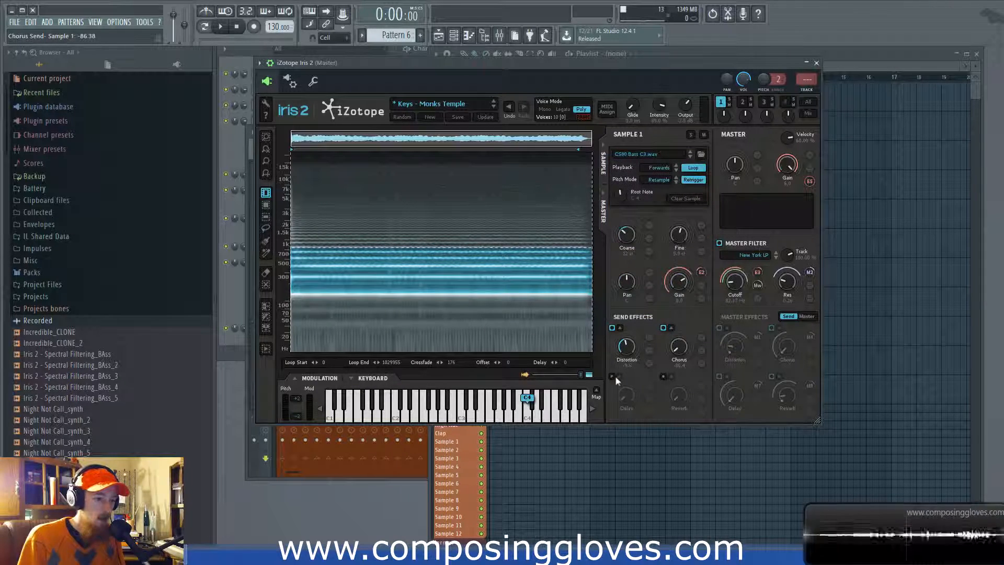
Turn on the Delay and Reverb send effects, viewing and closing each effect's settings.
click(612, 377)
click(620, 377)
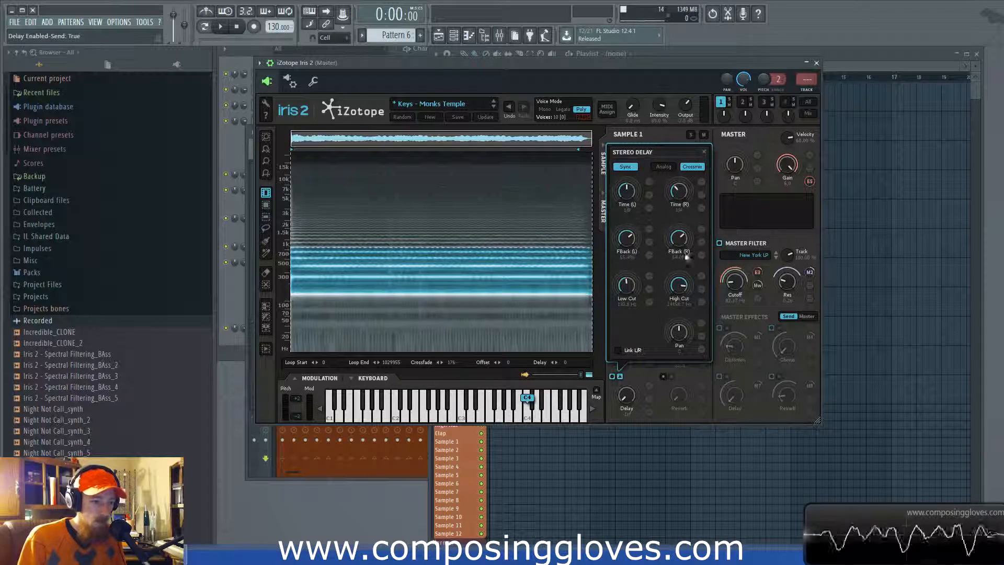
click(620, 376)
click(663, 377)
click(671, 377)
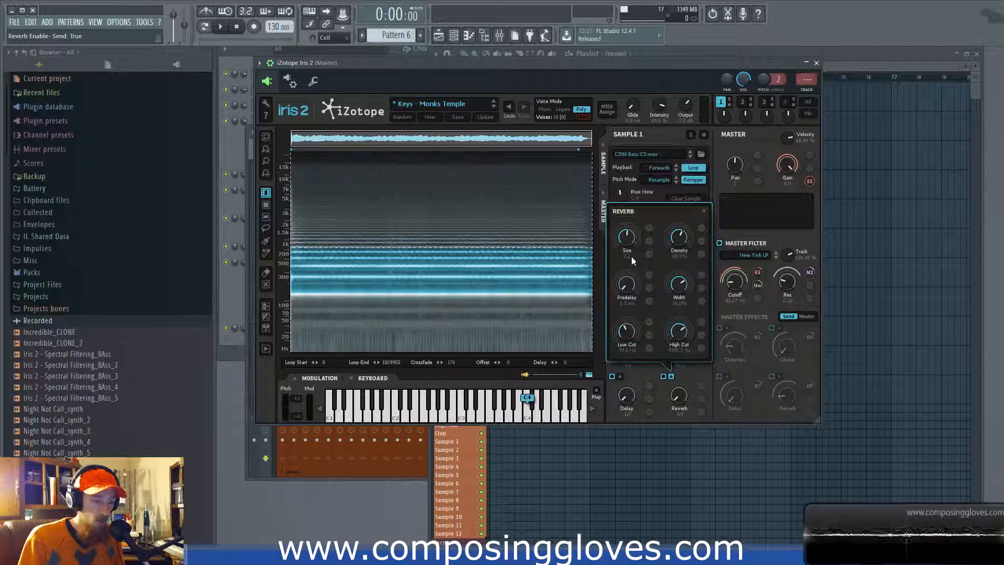
click(672, 377)
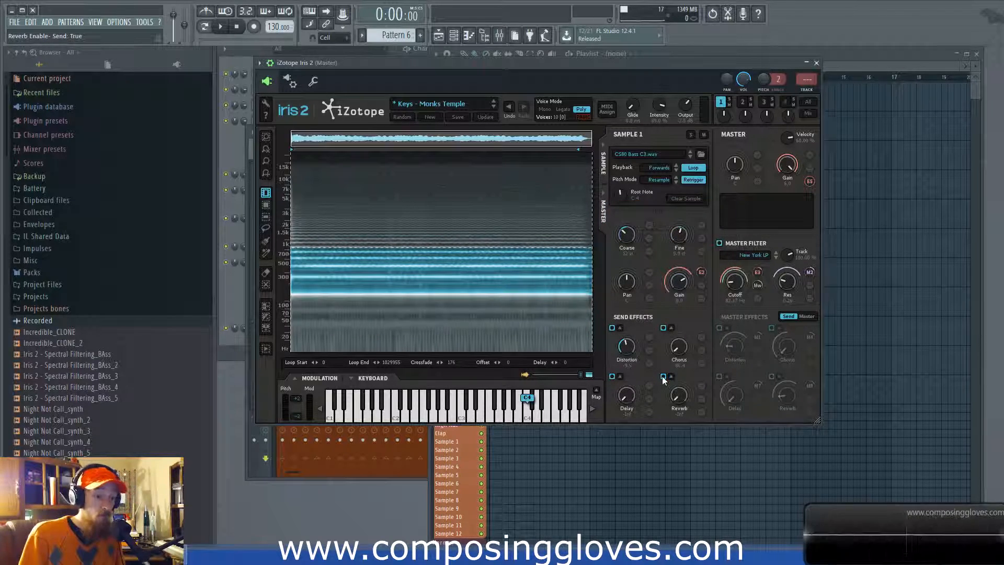
Switch the effects to Master mode and browse the master filter's type categories, keeping New York LP selected.
click(801, 318)
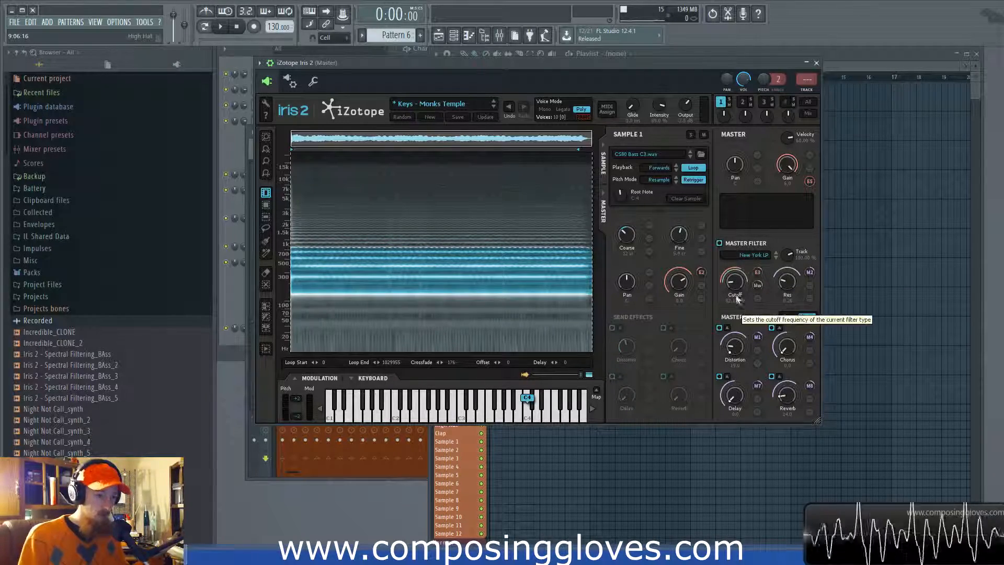
click(764, 256)
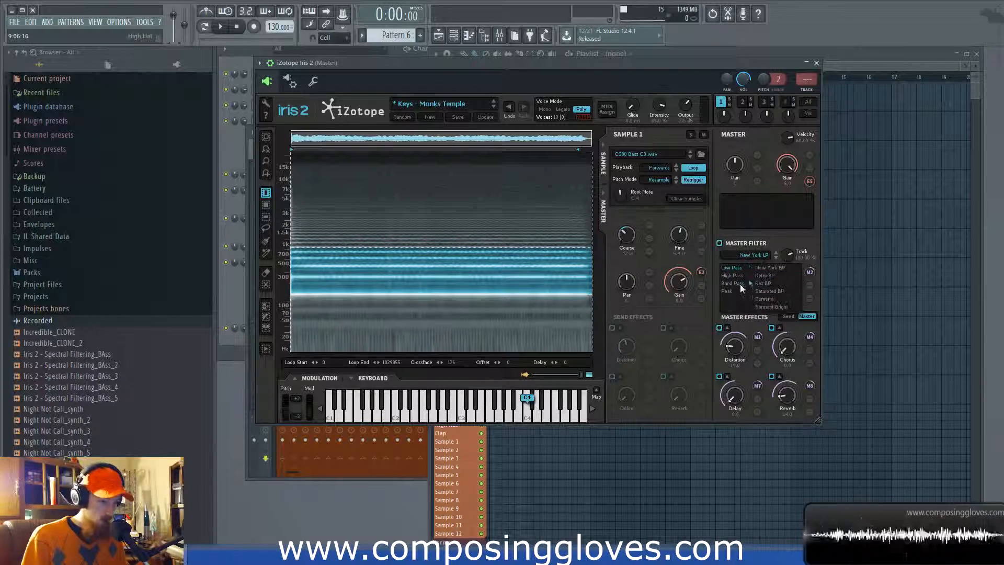
mouse_move(737, 270)
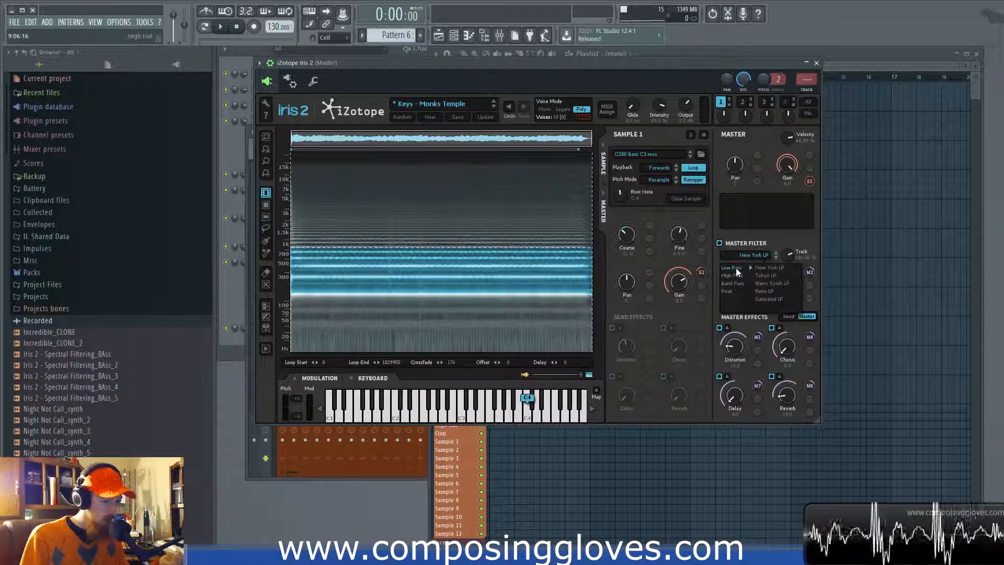
click(774, 239)
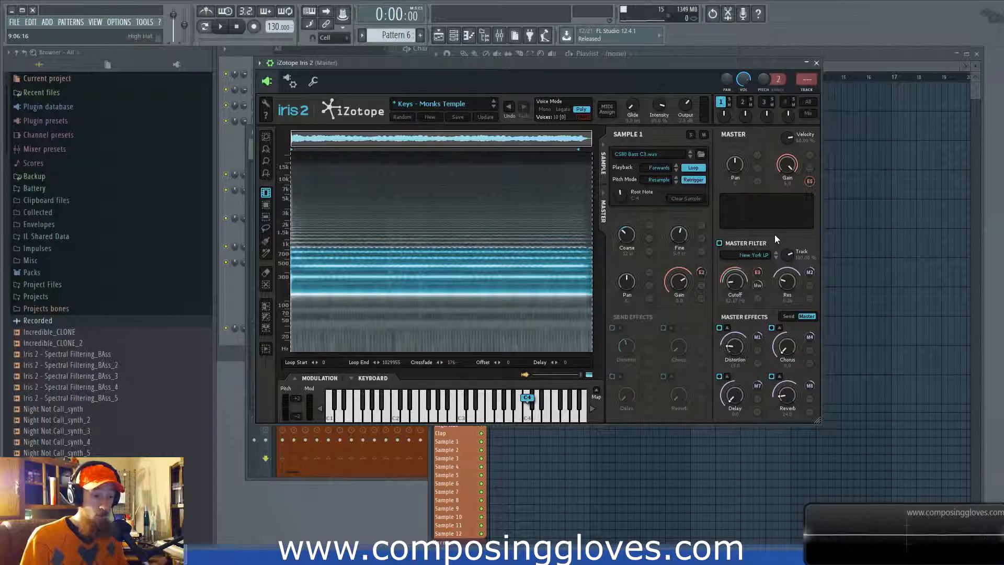
click(749, 260)
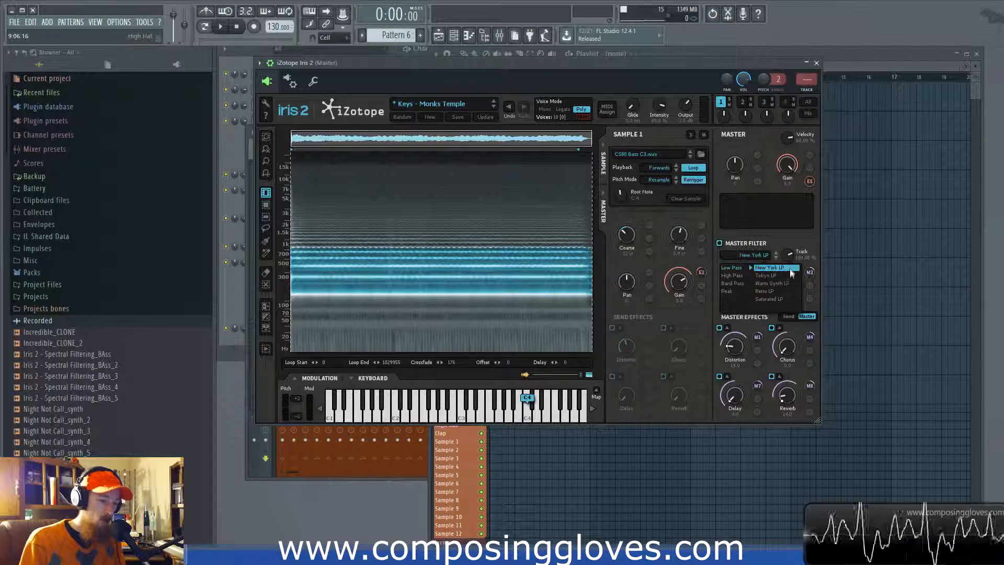
mouse_move(740, 277)
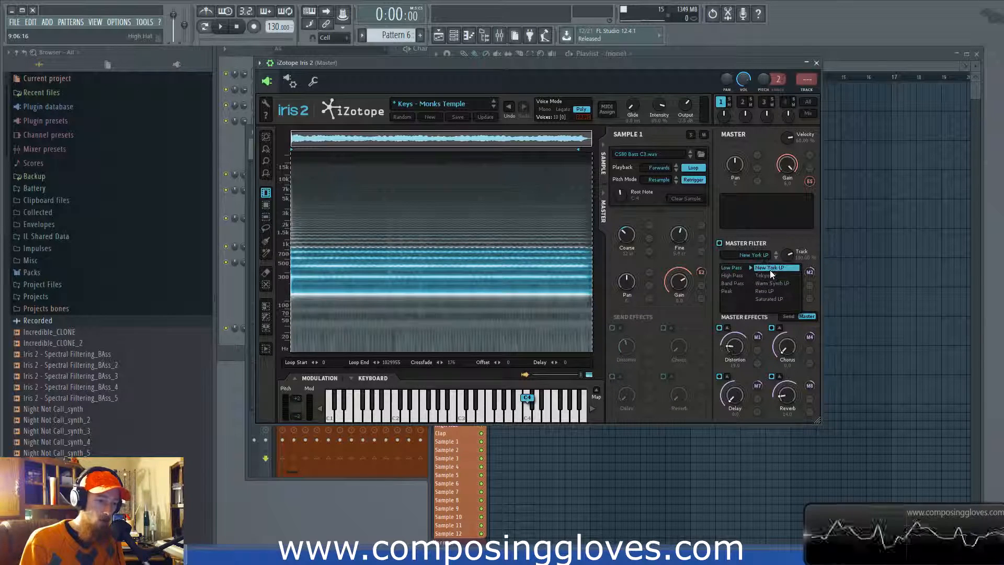
click(770, 270)
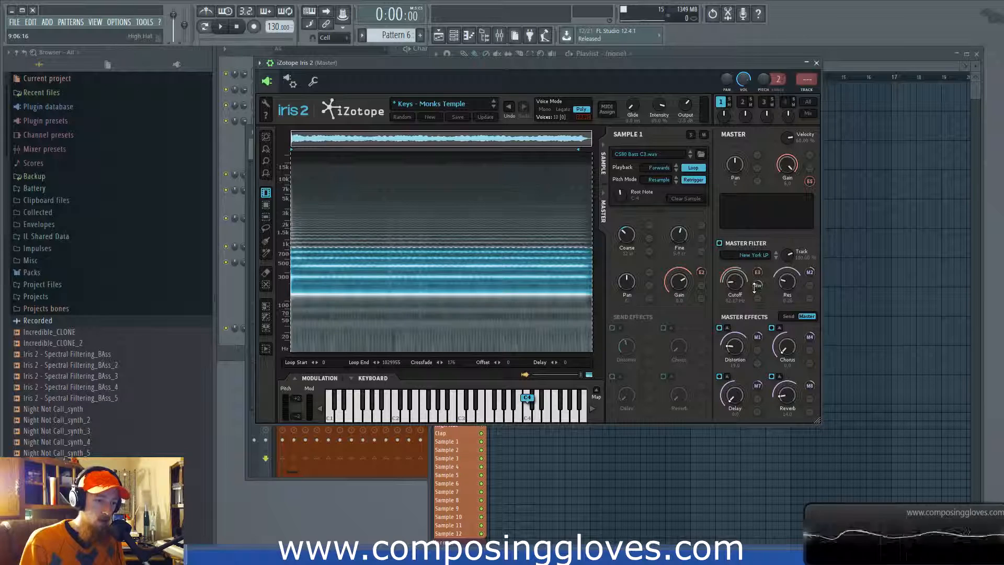
Clear both modulation assignments from the master filter's Cutoff.
right_click(755, 285)
click(785, 301)
right_click(758, 271)
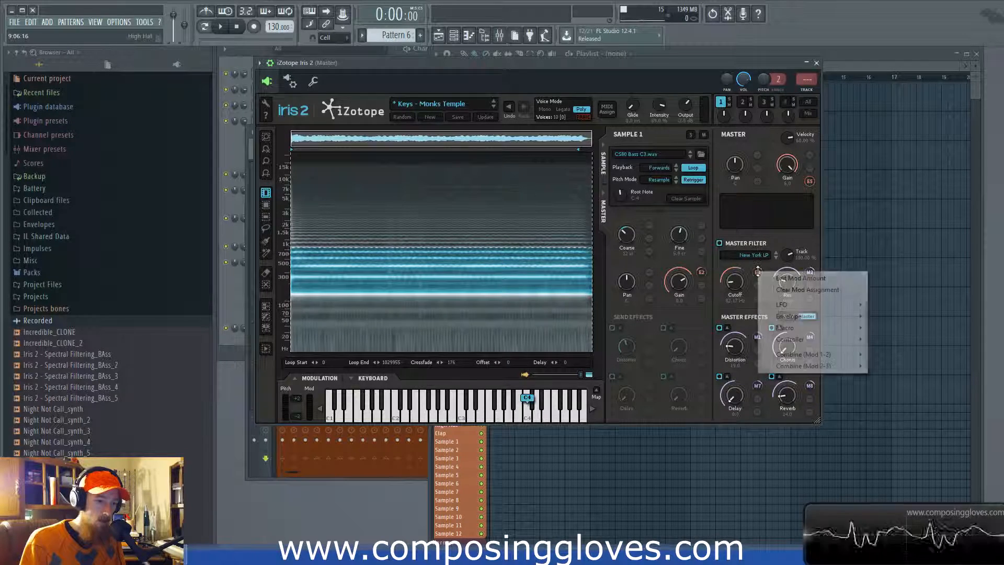
click(785, 289)
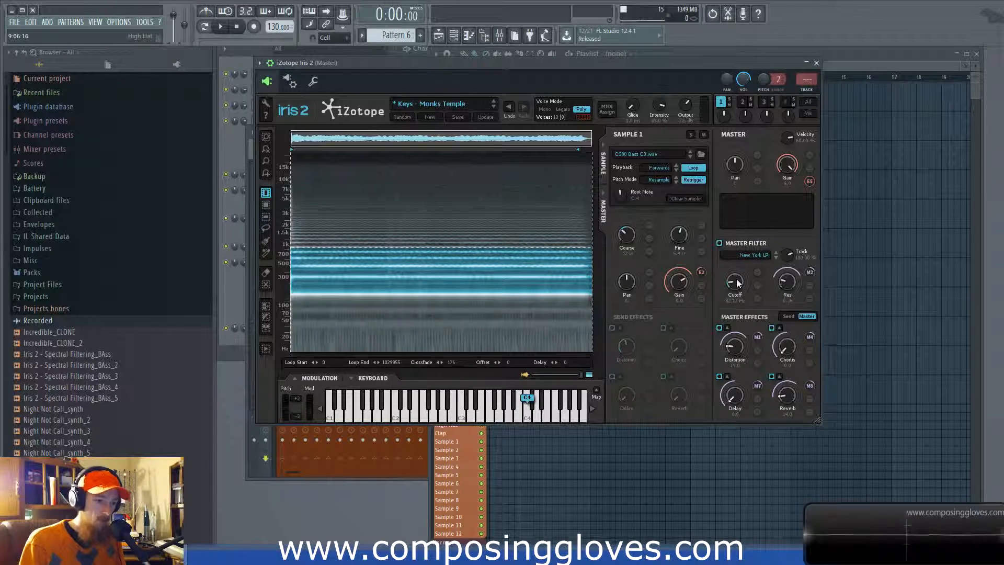
Audition the master filter types from Tokyo LP through Warm Synth LP and Retro LP to New York HP, and return to New York LP.
click(775, 258)
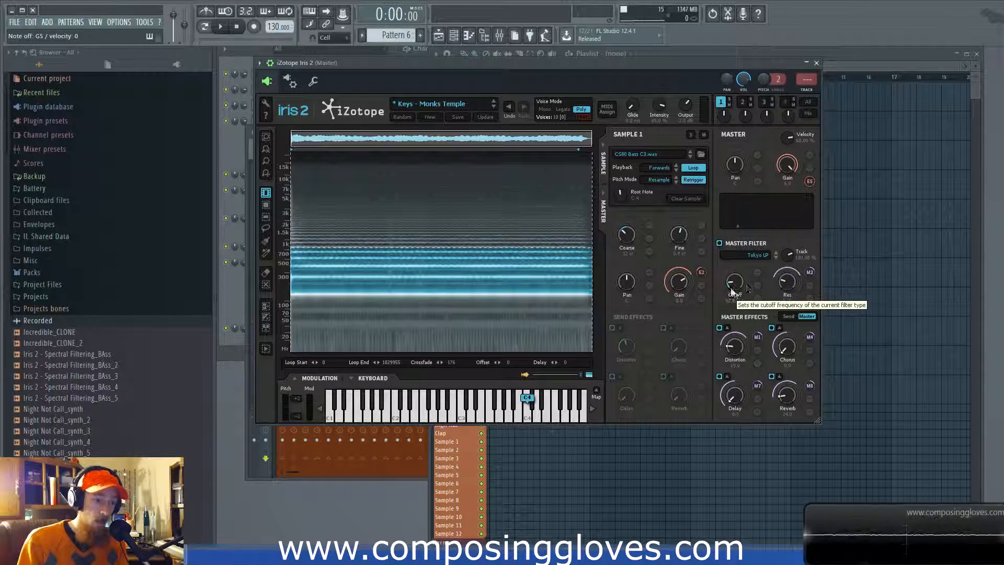
click(776, 258)
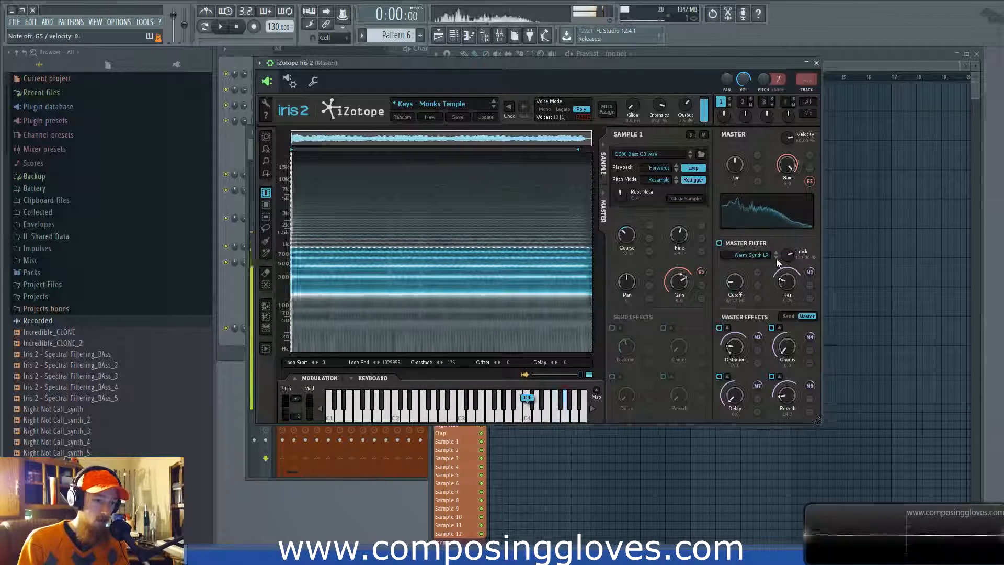
click(776, 258)
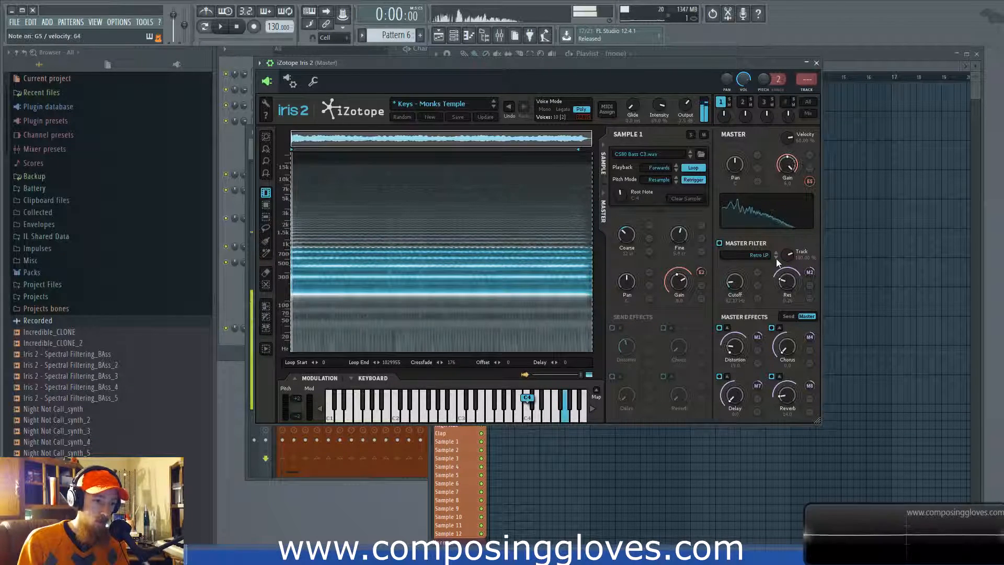
click(776, 258)
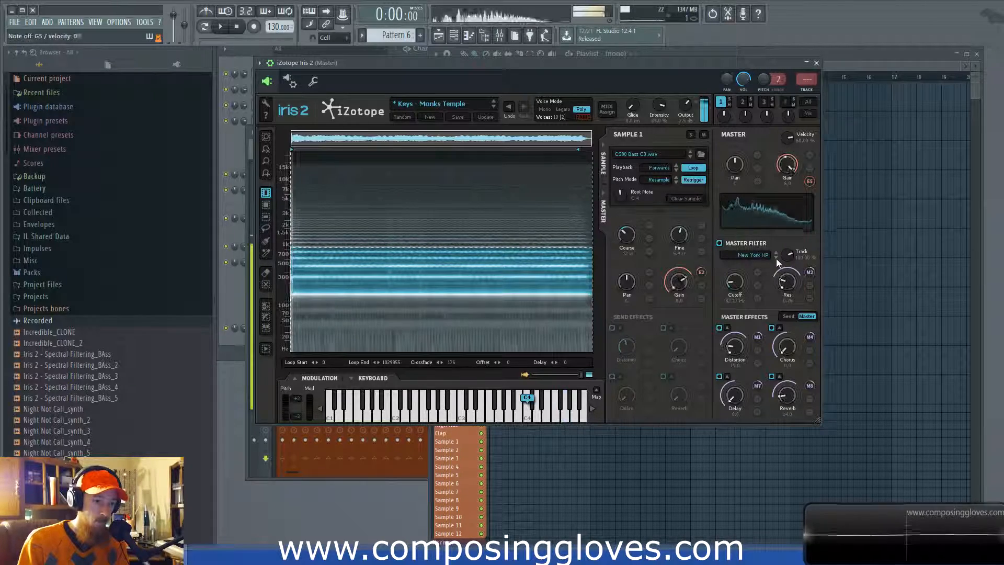
click(775, 253)
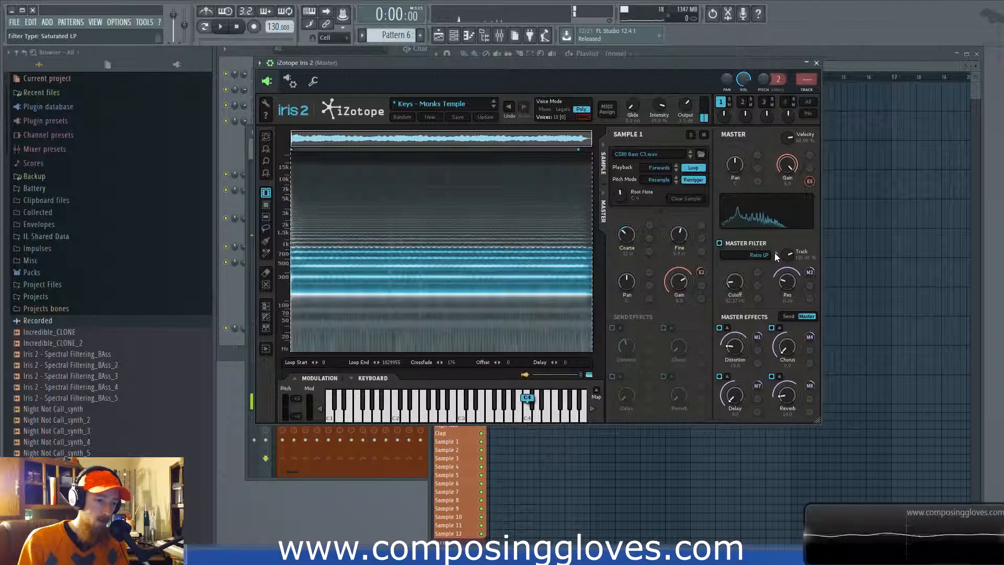
click(774, 253)
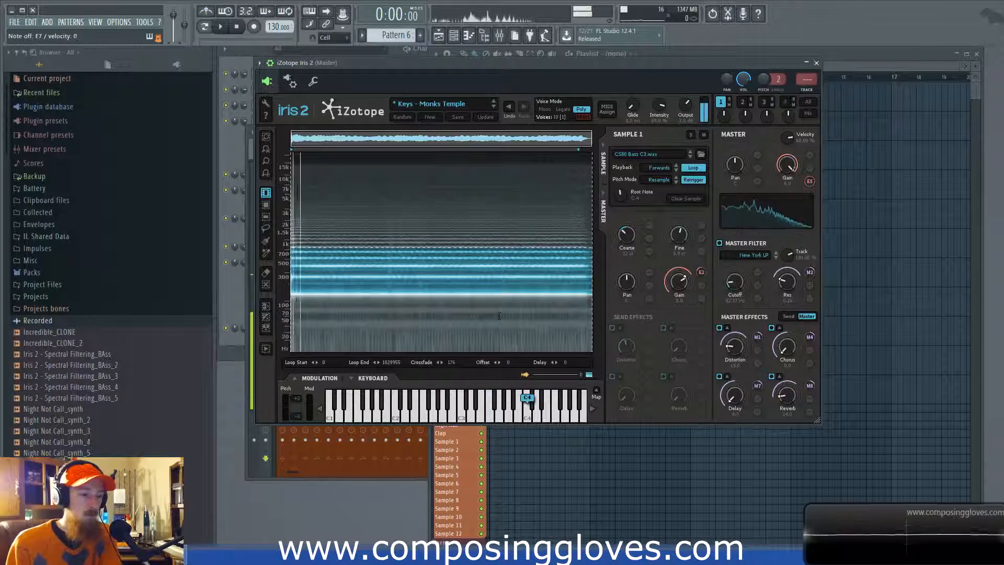
Lower the master filter's keyboard tracking to about zero and raise it to 112%.
drag(789, 252, 790, 269)
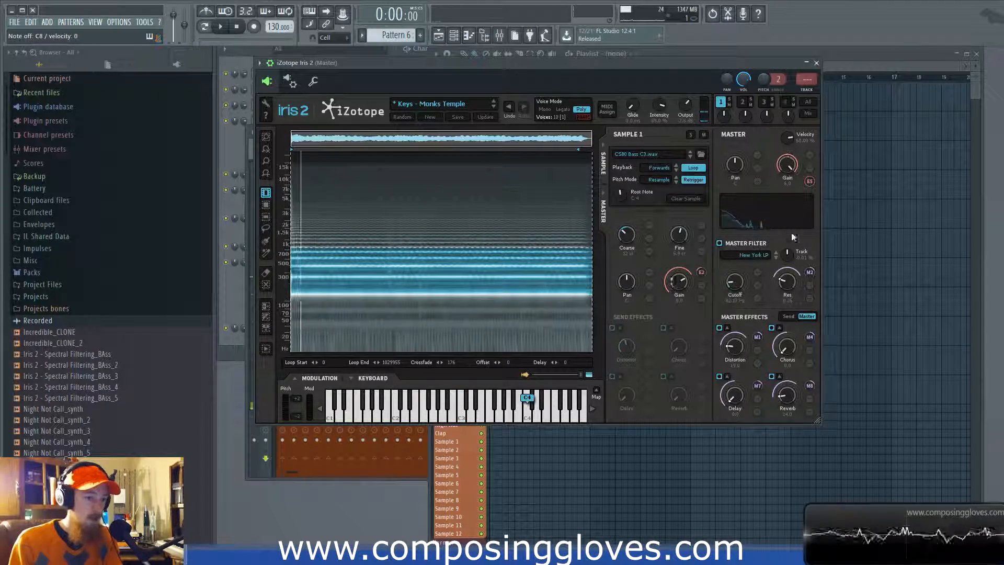
drag(788, 254, 788, 243)
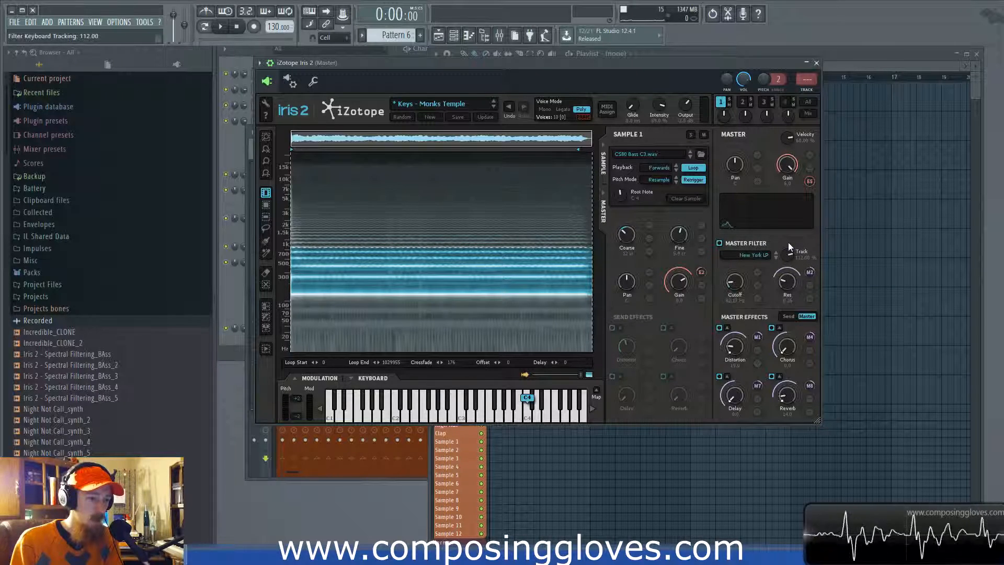
Raise the master filter's keyboard tracking further, and try the master Velocity around zero and at 100% before returning it to roughly two thirds.
mouse_move(786, 254)
mouse_down()
mouse_move(786, 246)
mouse_move(789, 281)
mouse_move(789, 244)
mouse_up()
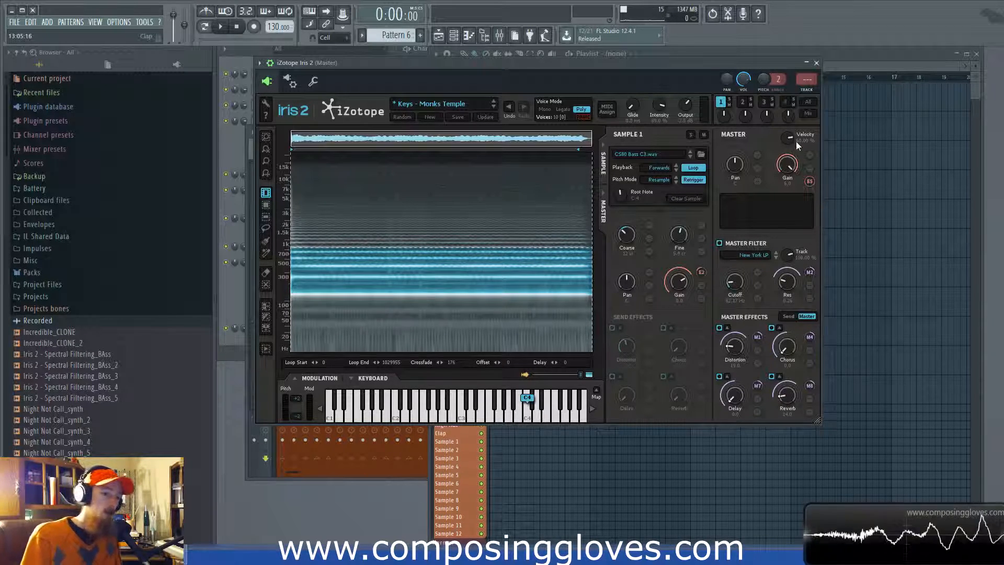
drag(792, 137, 792, 155)
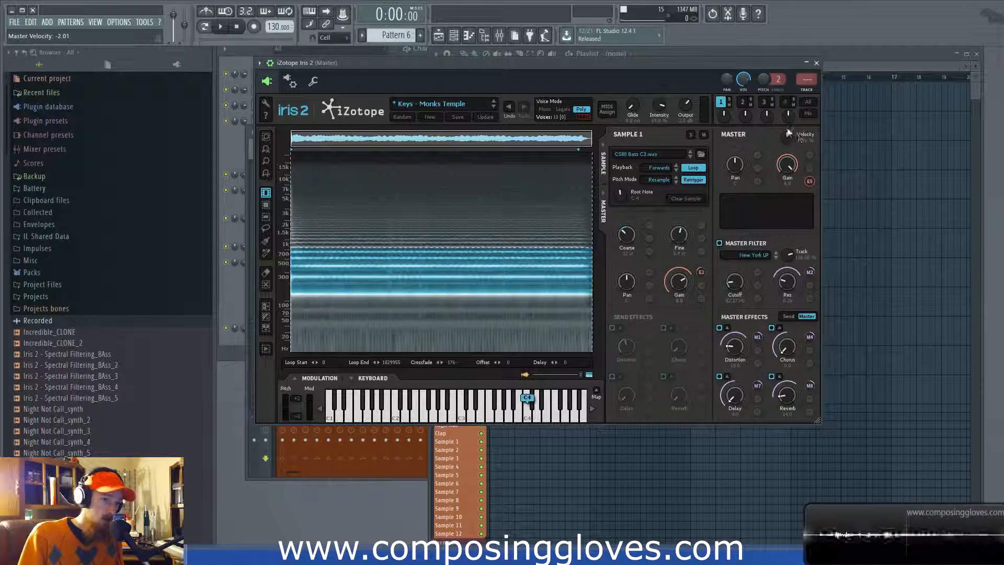
drag(787, 136, 787, 134)
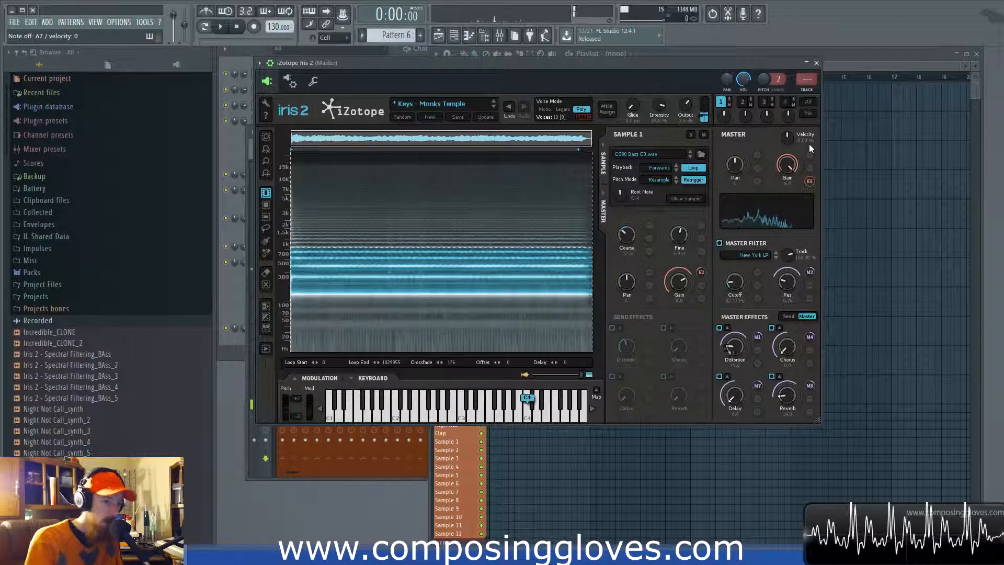
drag(786, 138, 790, 220)
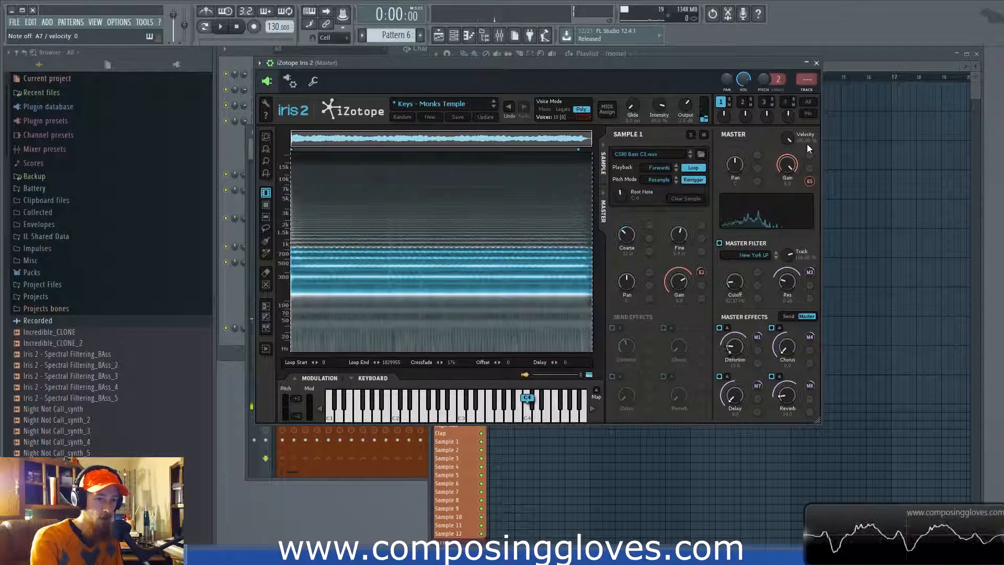
drag(789, 138, 790, 151)
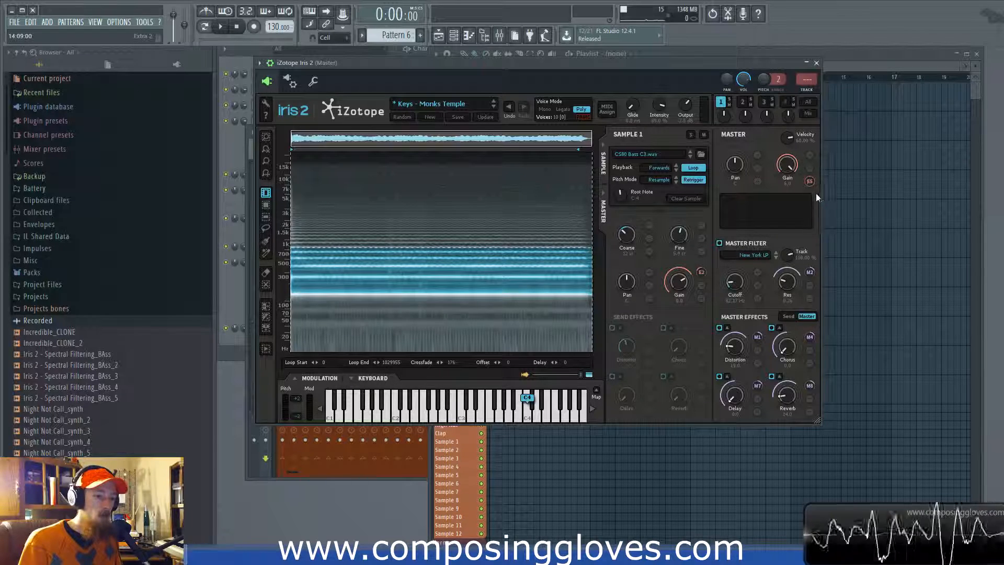
Start a new patch, discarding the unsaved changes to the Monks Temple patch.
click(431, 117)
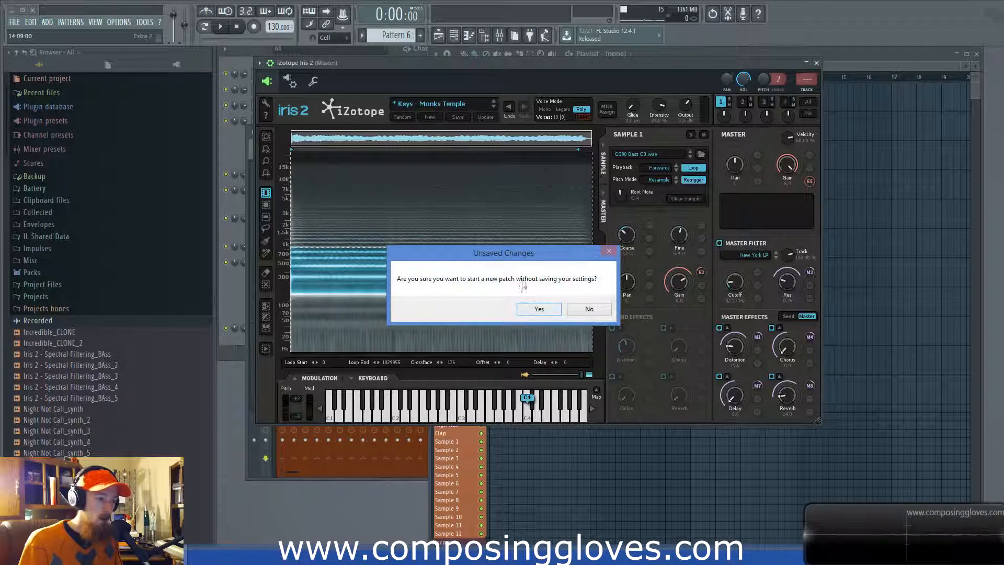
click(538, 310)
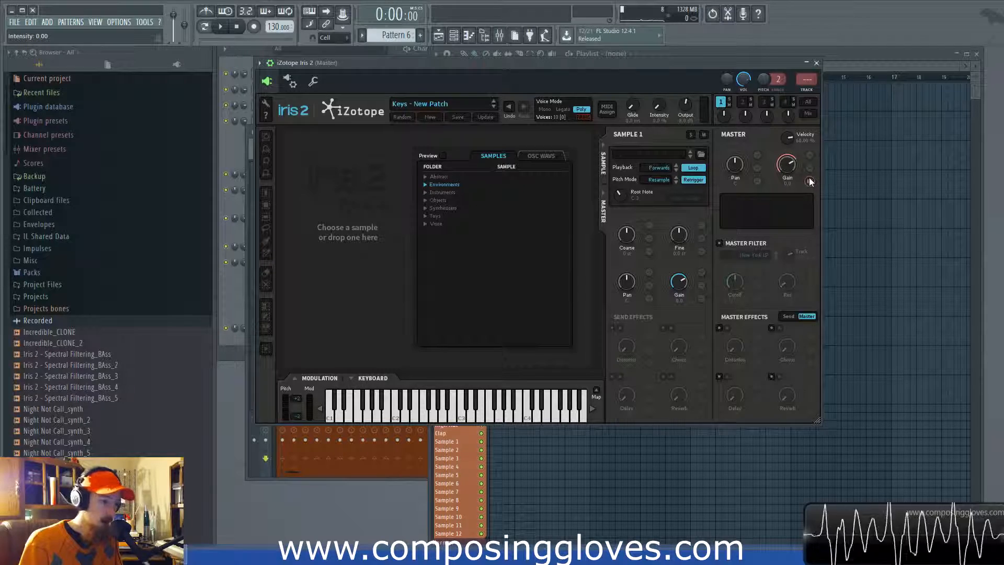
Show the modulation section and compare the settings of envelopes 1 and 5, keeping envelope 5 displayed.
click(296, 379)
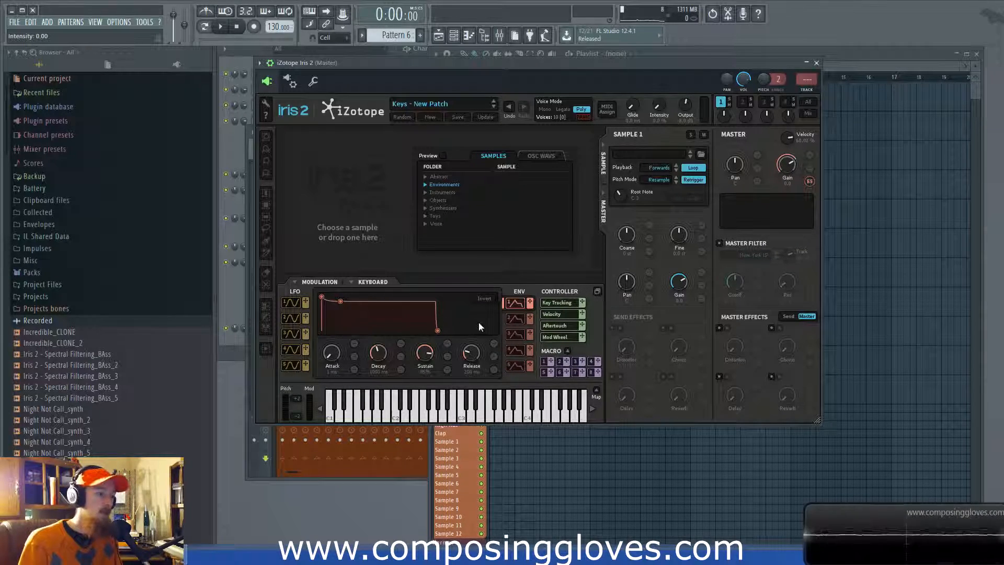
click(512, 363)
key(F6)
click(677, 69)
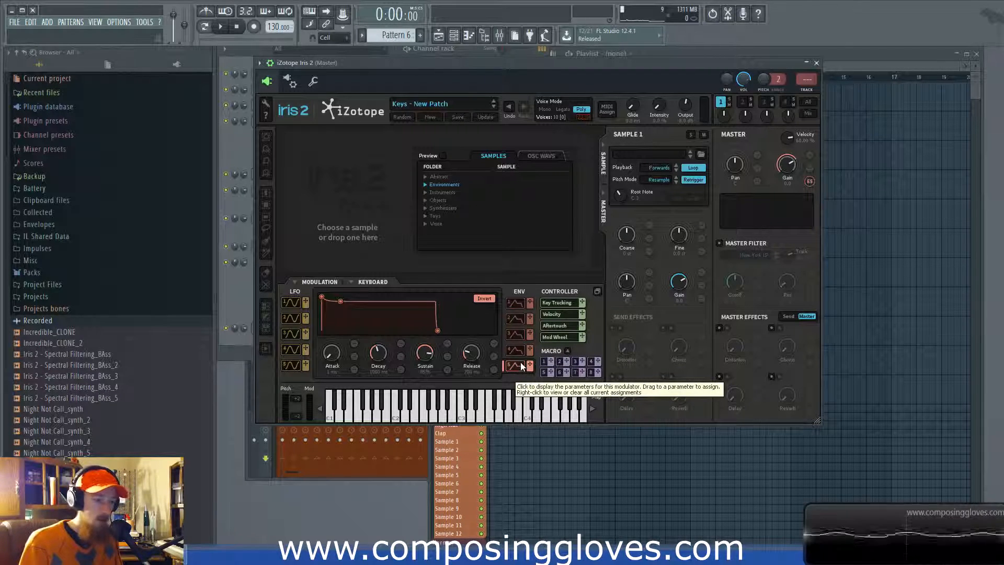
click(520, 304)
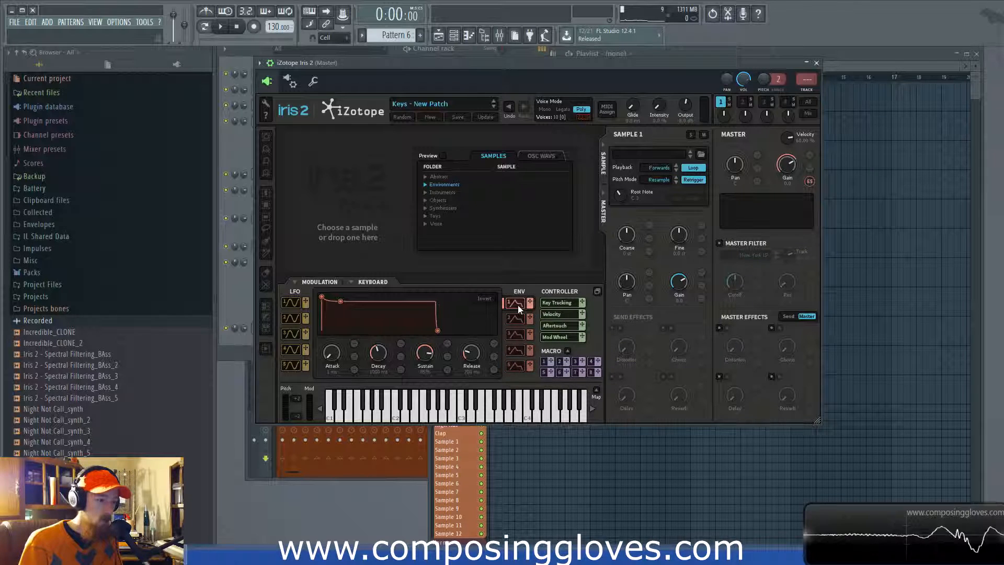
click(510, 364)
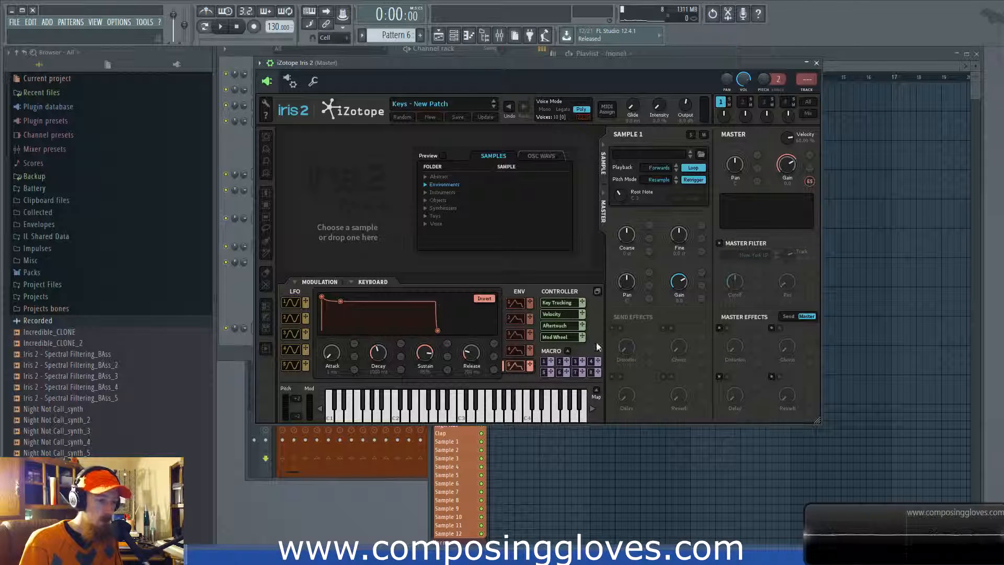